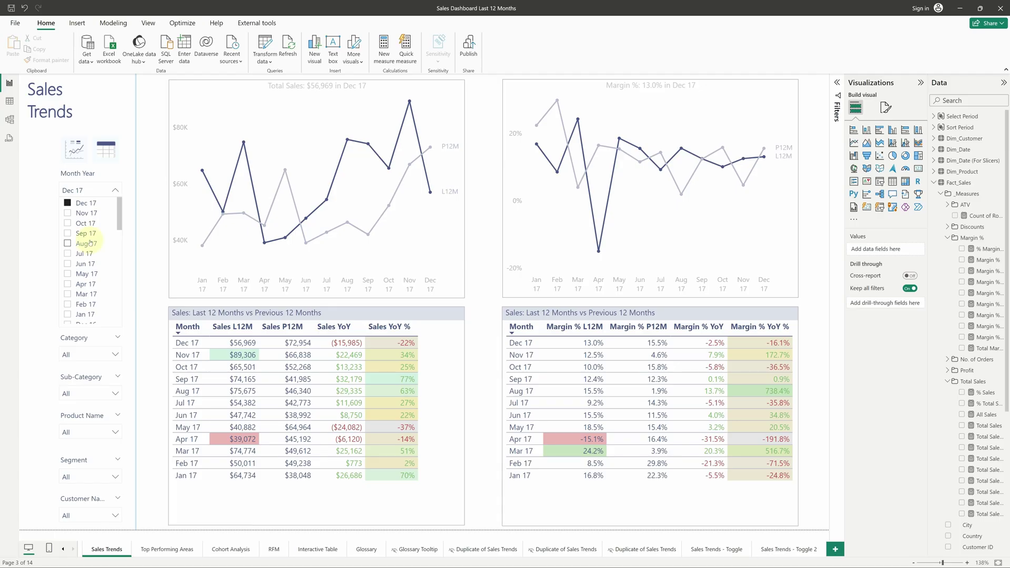
# Examine the L12M and P12M values of individual months on the Total Sales and Margin % line charts
pyautogui.click(90, 244)
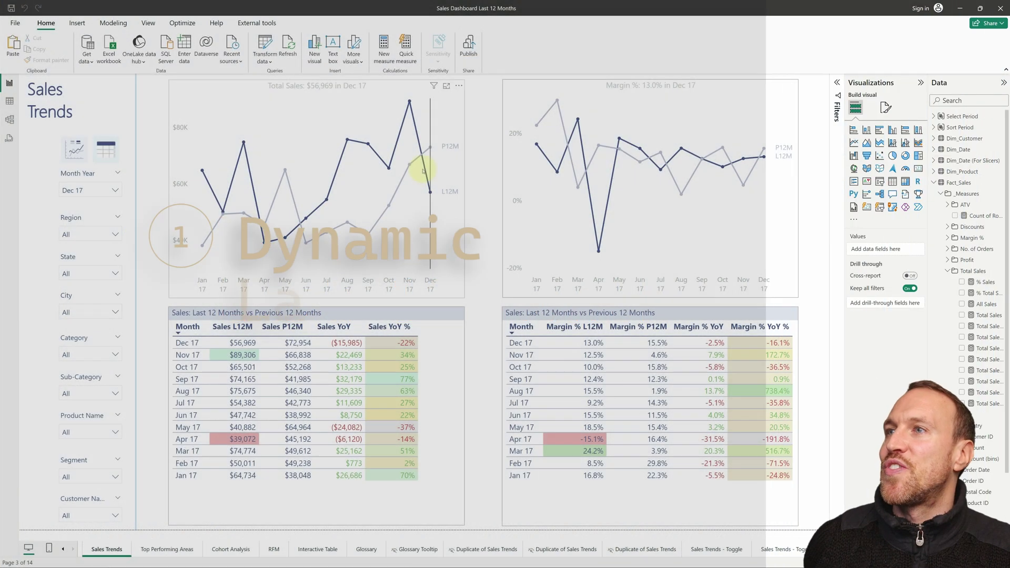
pyautogui.moveTo(413, 164)
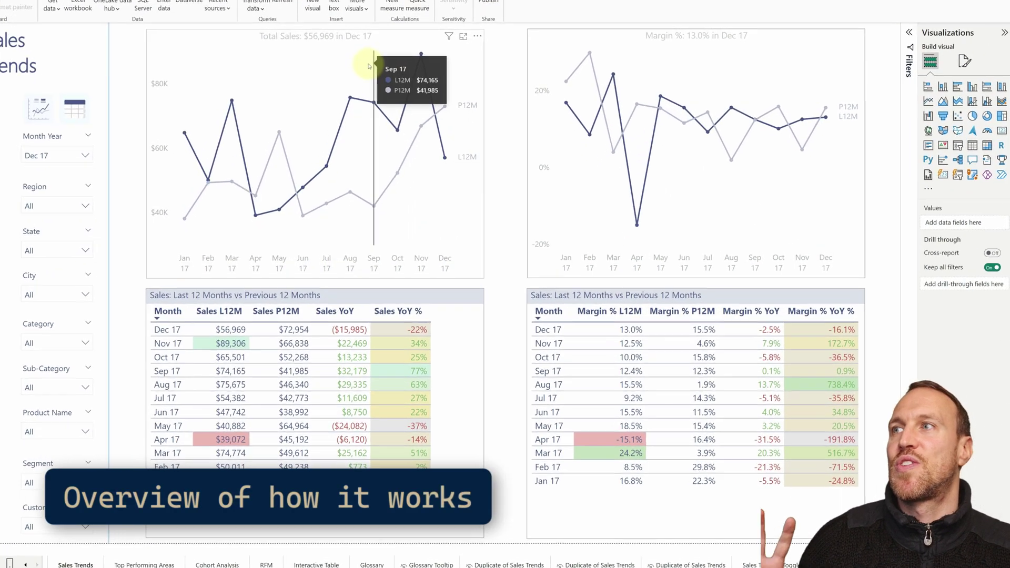
pyautogui.moveTo(626, 105)
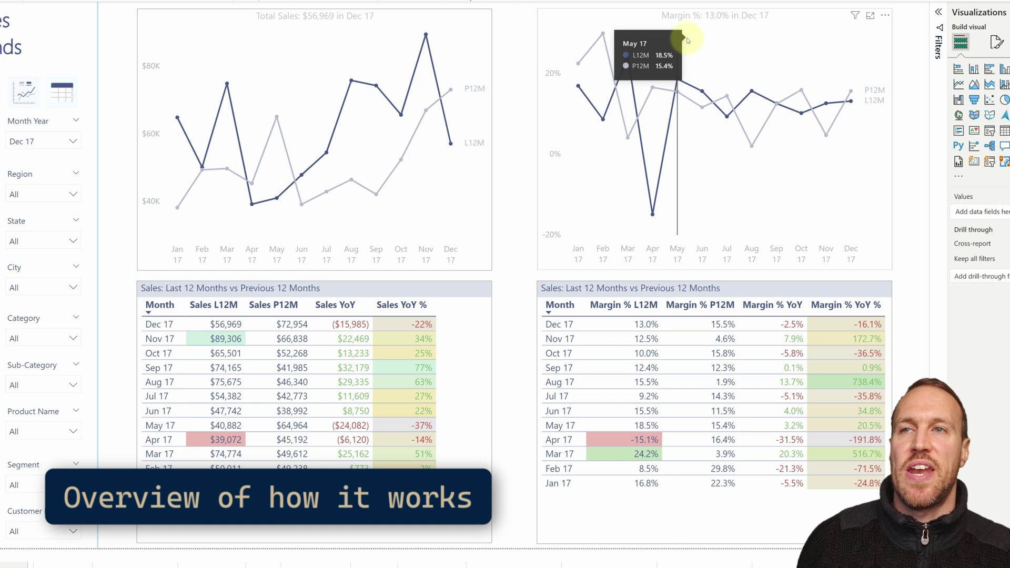
pyautogui.moveTo(392, 118)
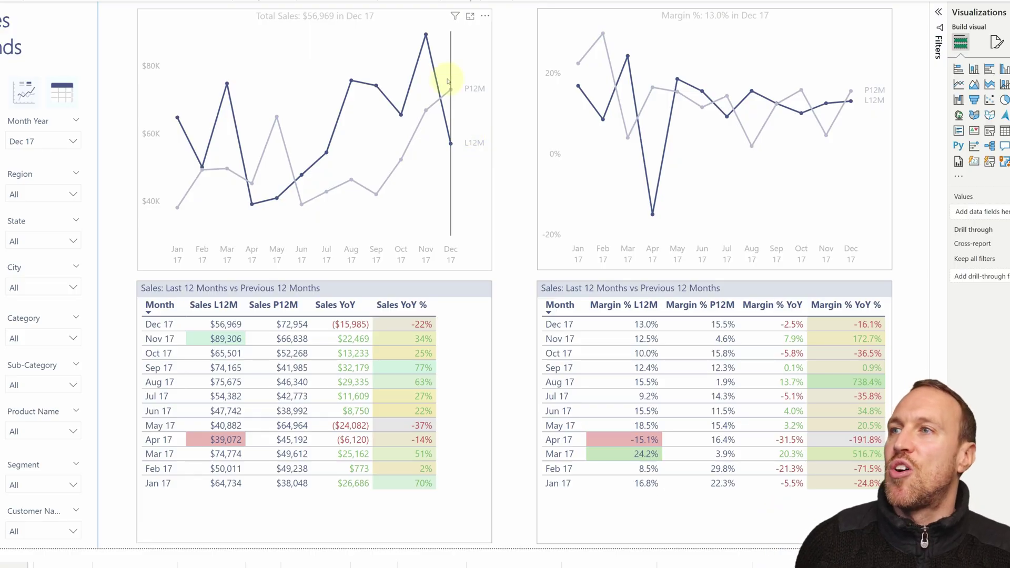
pyautogui.moveTo(448, 80)
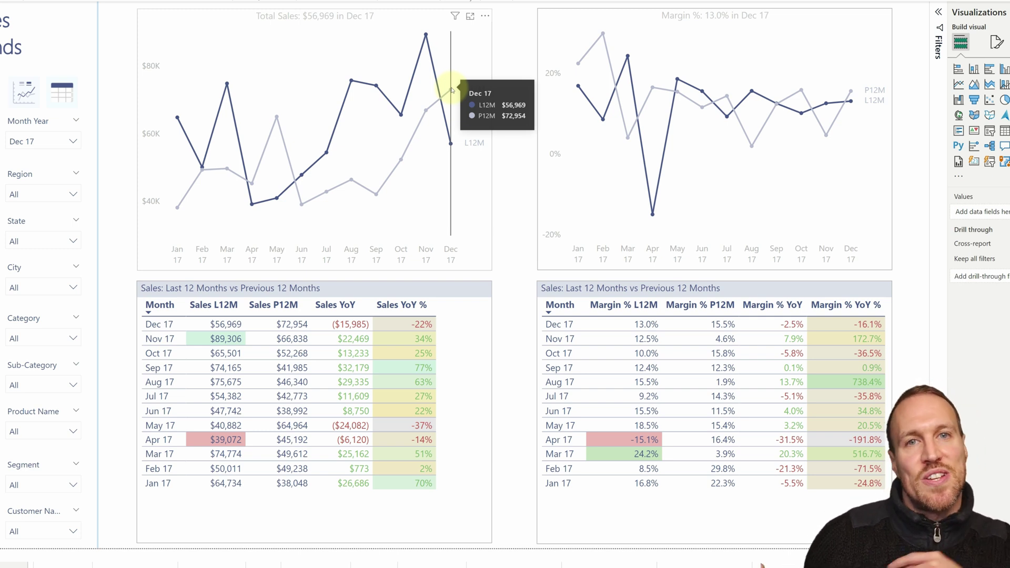
# Filter the Sales Trends page to Aug 17 with the Month Year slicer and inspect the sales chart's last and first months
pyautogui.click(59, 143)
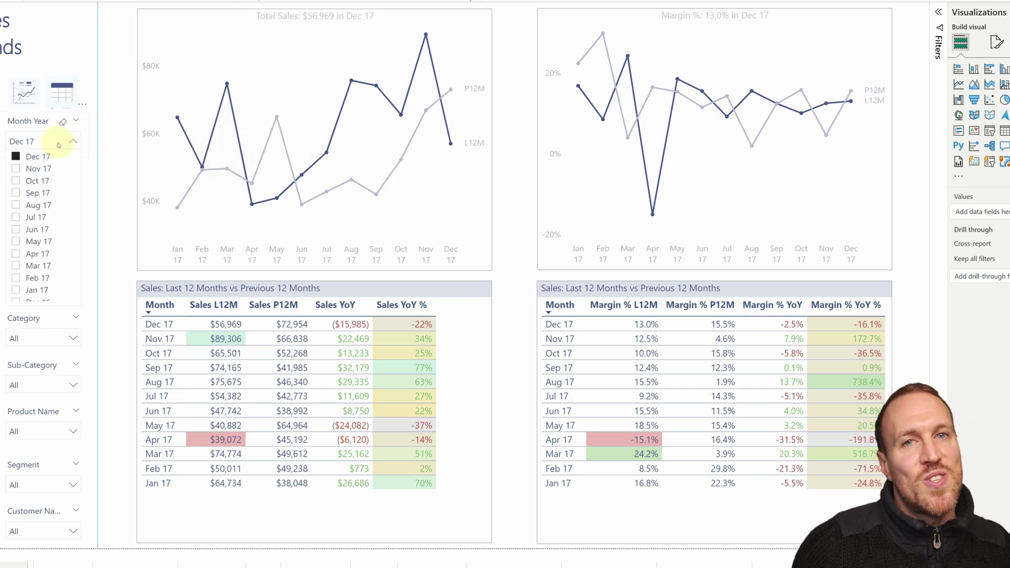
pyautogui.click(59, 143)
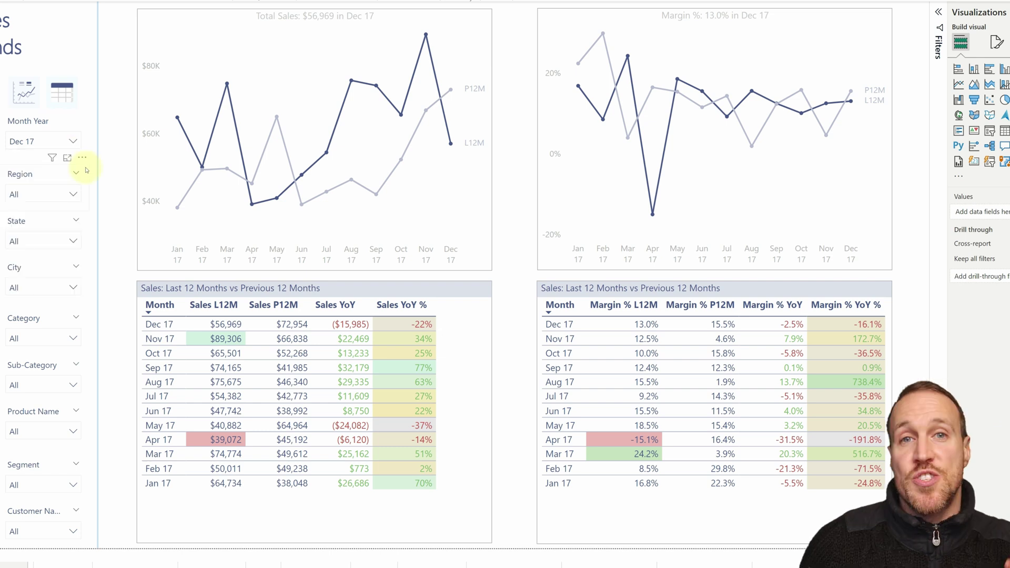
pyautogui.click(69, 142)
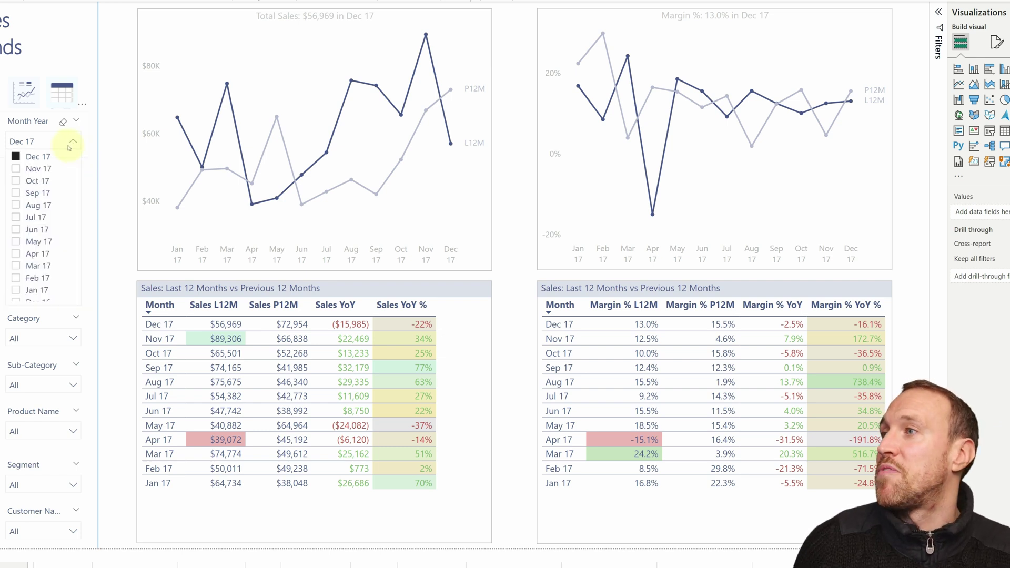
pyautogui.click(41, 205)
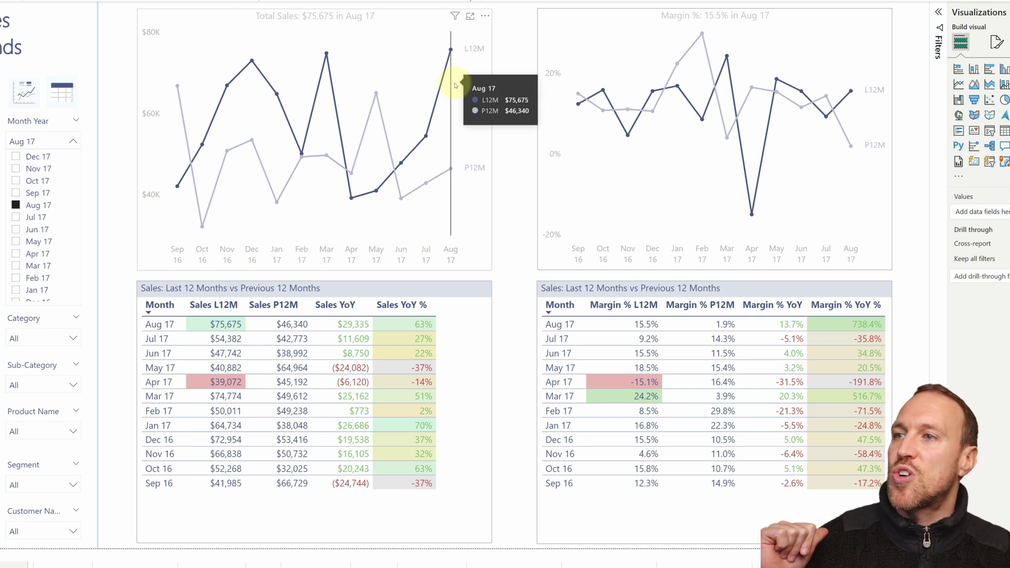
pyautogui.moveTo(179, 75)
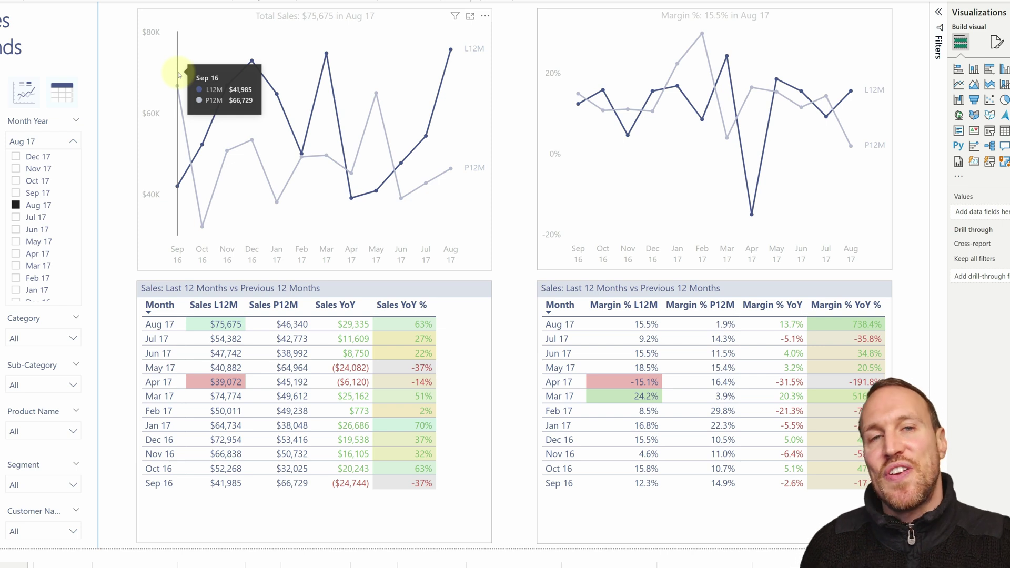
# Filter the page by month year to May 17 and to Dec 15, clearing each selection after viewing it
pyautogui.click(69, 141)
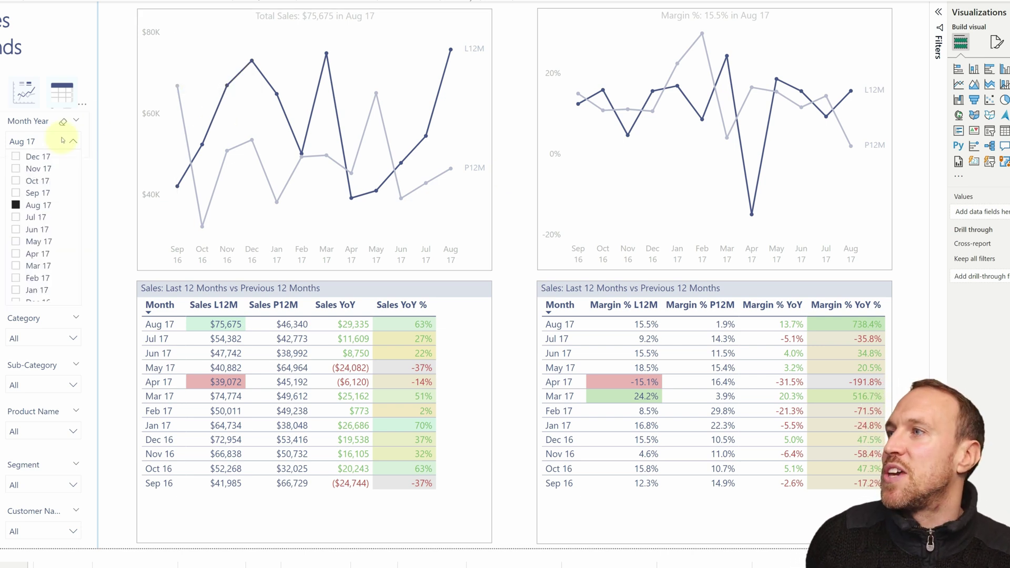
pyautogui.click(31, 241)
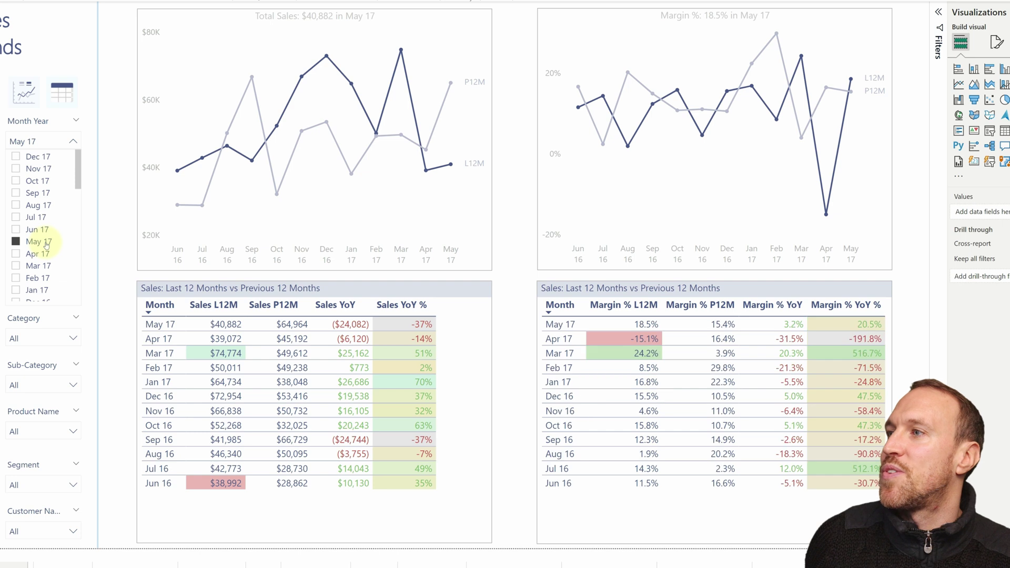
pyautogui.click(39, 241)
pyautogui.scroll(-5, 45, 252)
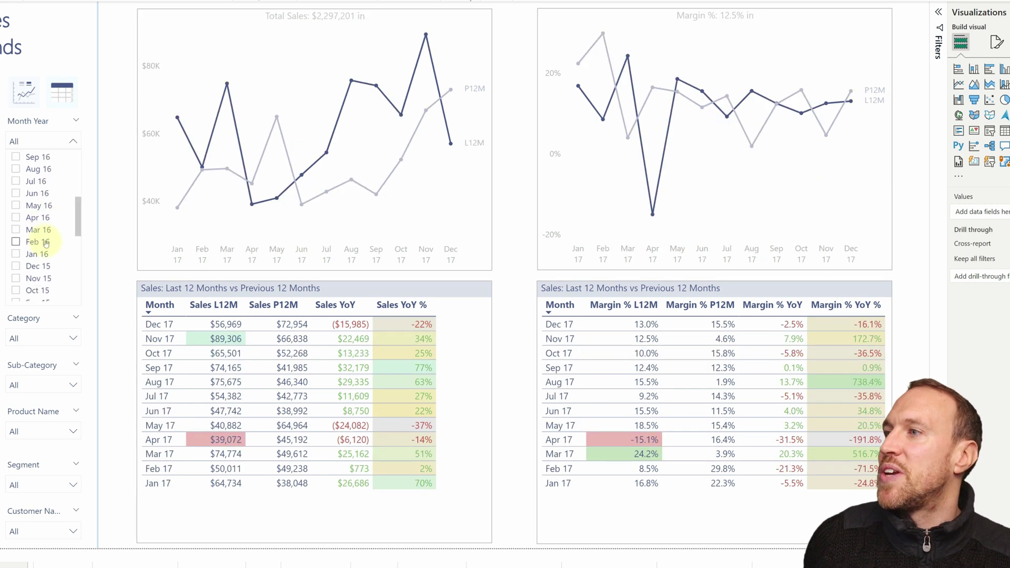
pyautogui.click(47, 266)
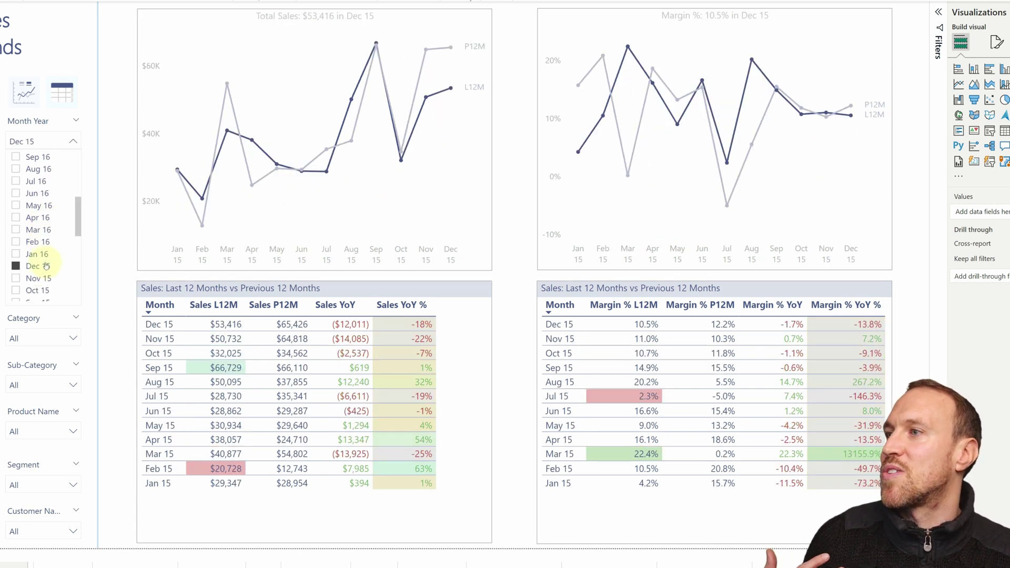
pyautogui.click(46, 266)
# Filter the page to Jun 14, inspect the earliest month on the sales chart, and switch the month filter to Jan 14
pyautogui.scroll(-5, 45, 257)
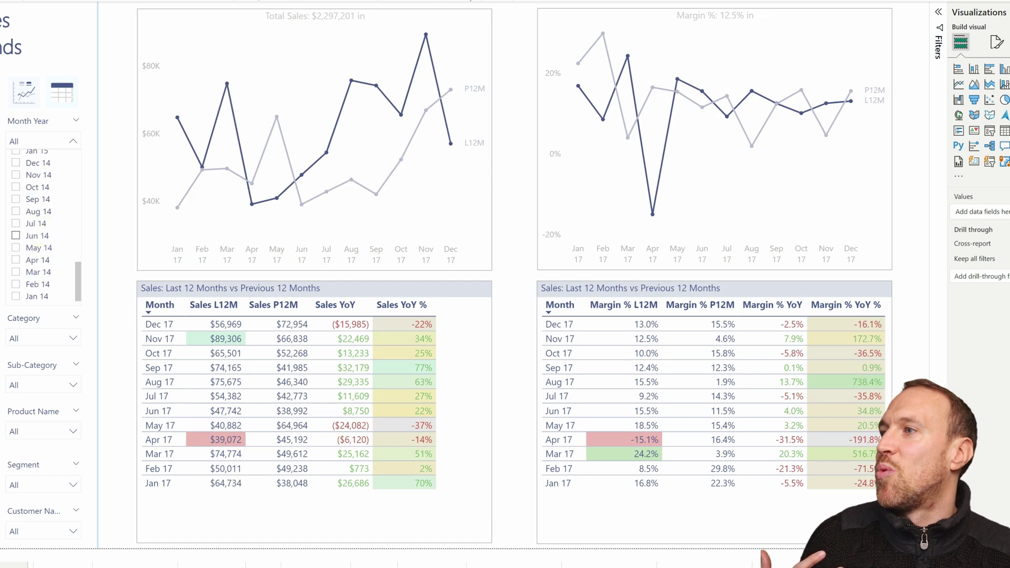
pyautogui.click(45, 234)
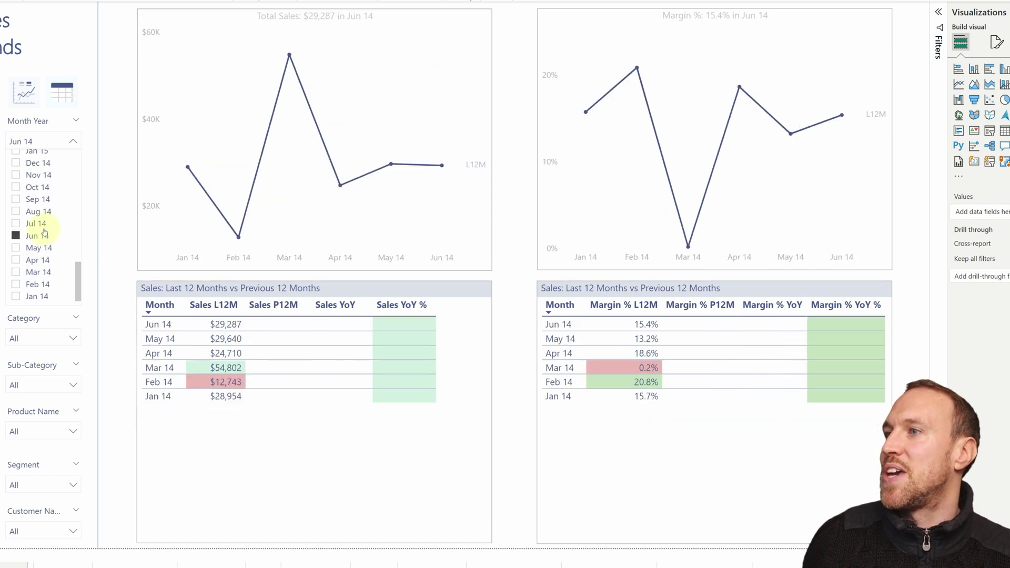
pyautogui.moveTo(188, 258)
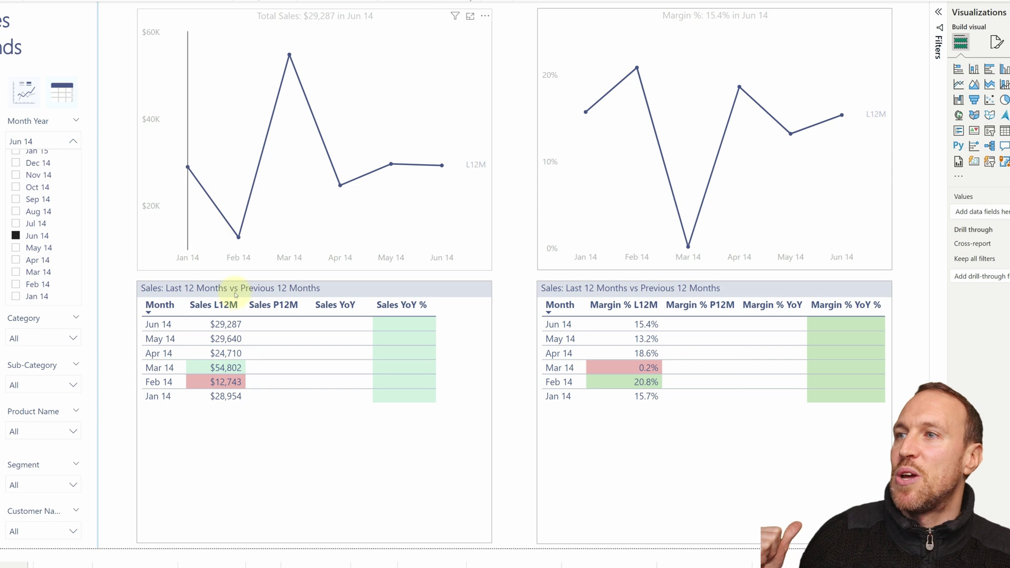
pyautogui.click(47, 297)
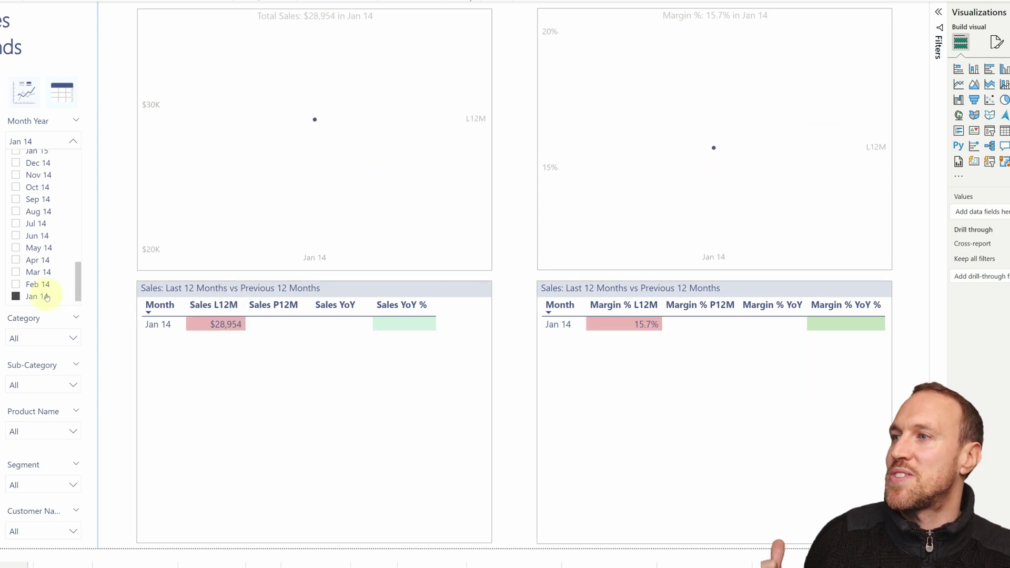
# Move the Month Year filter forward through Dec 14, Jan 15, Feb 15, Mar 15 and Apr 15 to compare the P12M values
pyautogui.click(39, 164)
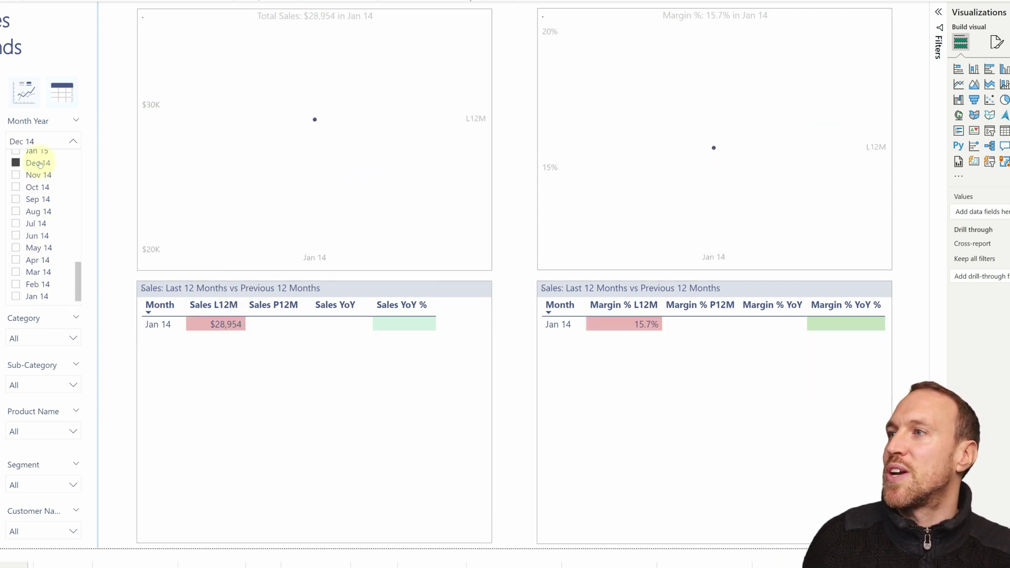
pyautogui.click(41, 153)
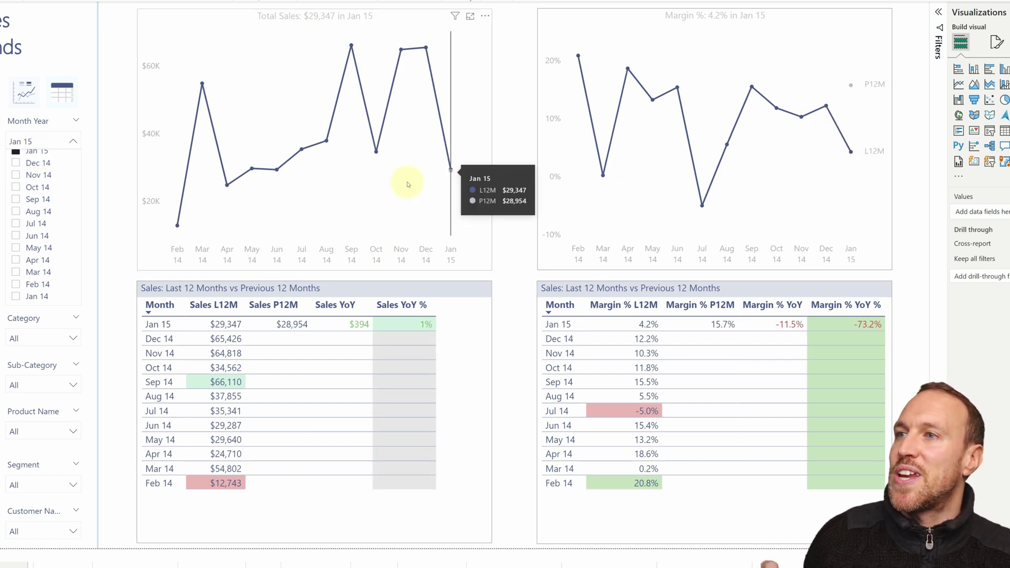
pyautogui.scroll(2, 50, 210)
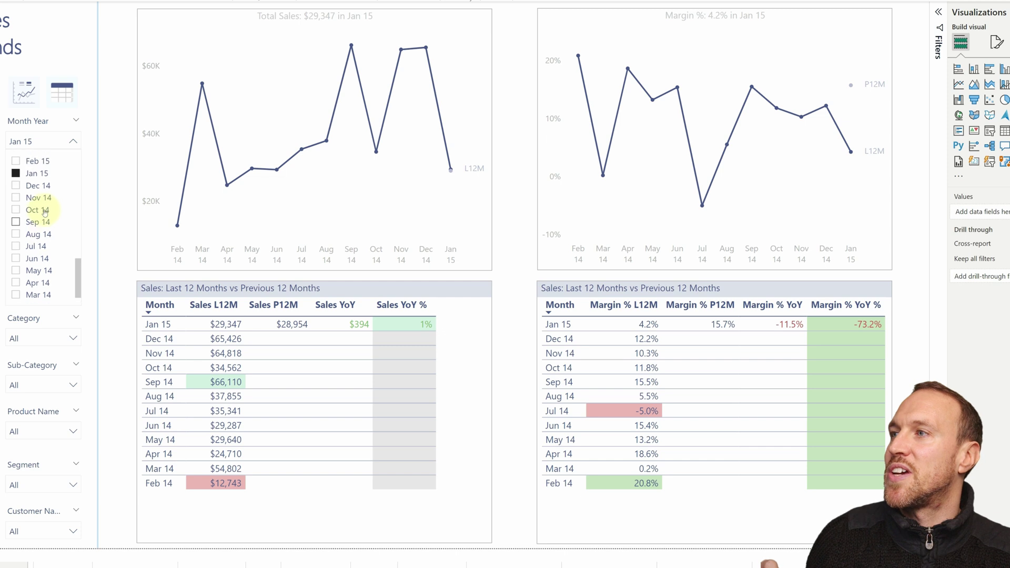
pyautogui.click(45, 162)
pyautogui.scroll(3, 37, 189)
pyautogui.click(37, 194)
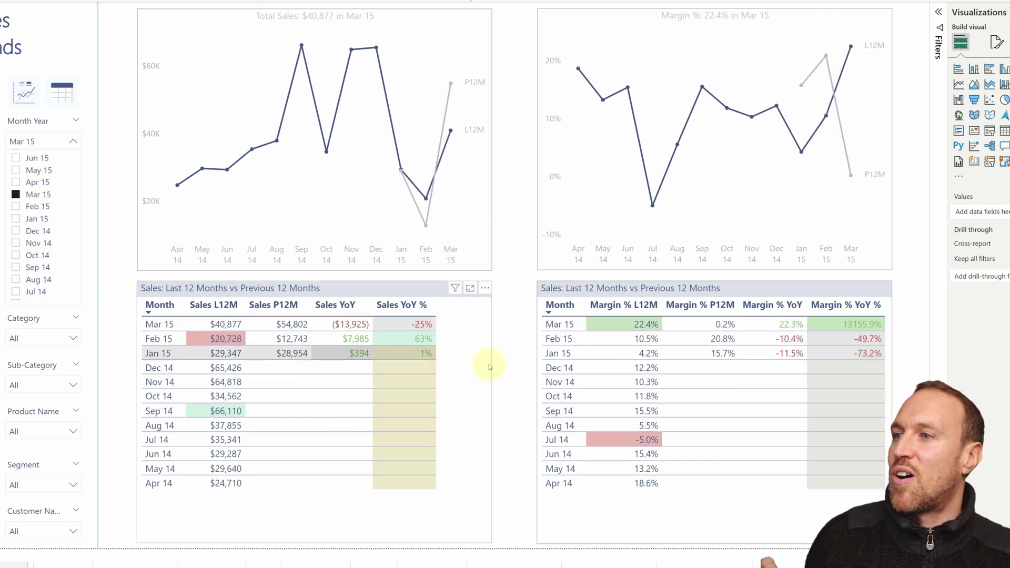
pyautogui.click(24, 183)
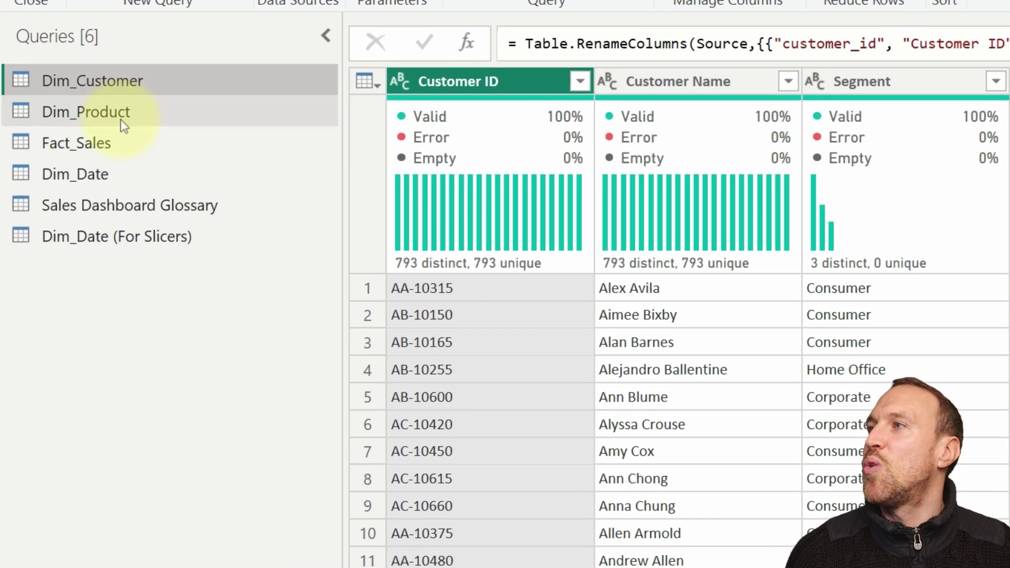
# In Power Query Editor, review the Dim_Date and Dim_Date (For Slicers) queries and the MonthYear custom column formula without changing them
pyautogui.click(108, 175)
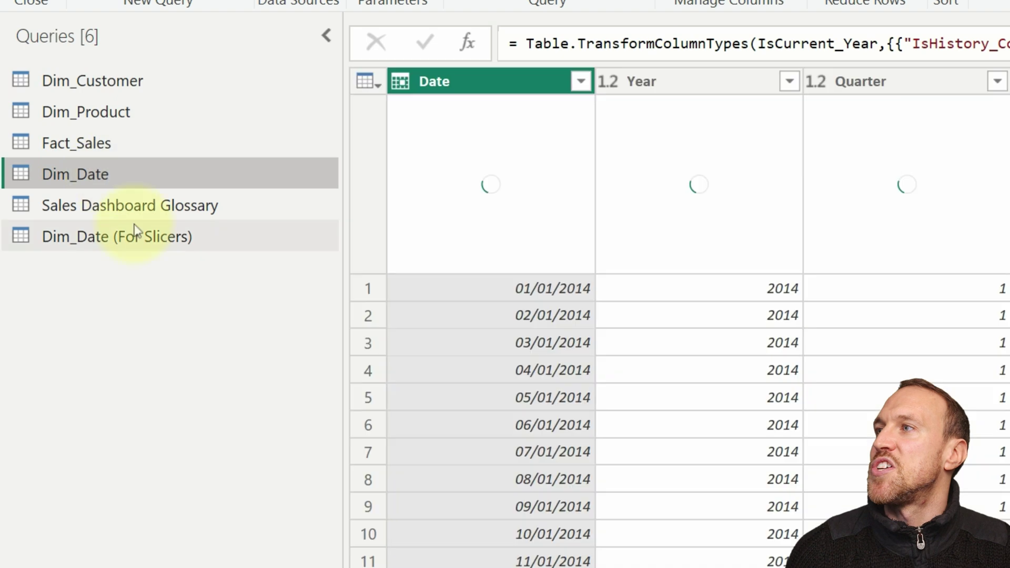
pyautogui.click(133, 240)
pyautogui.click(109, 178)
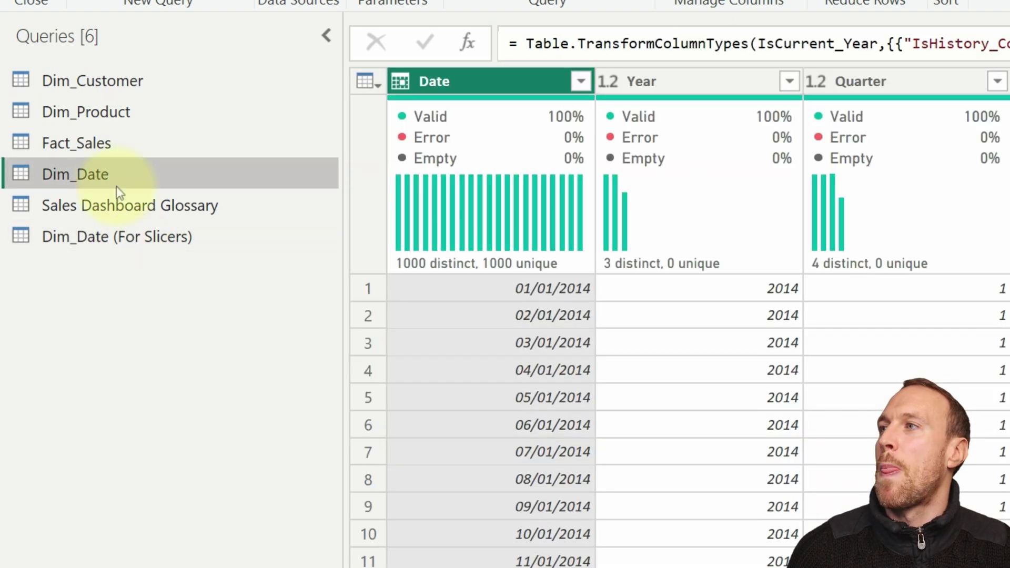
pyautogui.rightClick(115, 175)
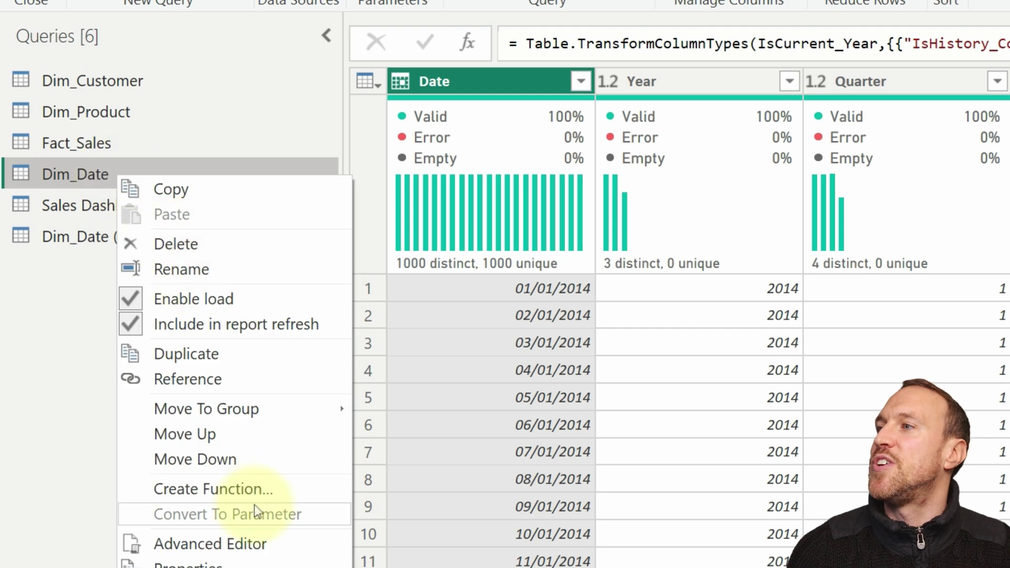
pyautogui.click(34, 303)
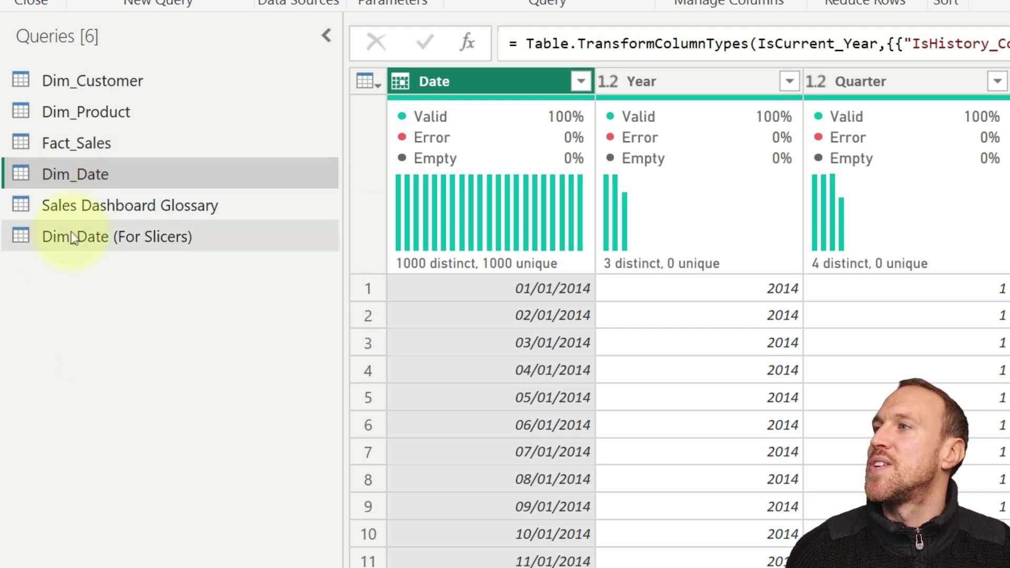
pyautogui.click(71, 235)
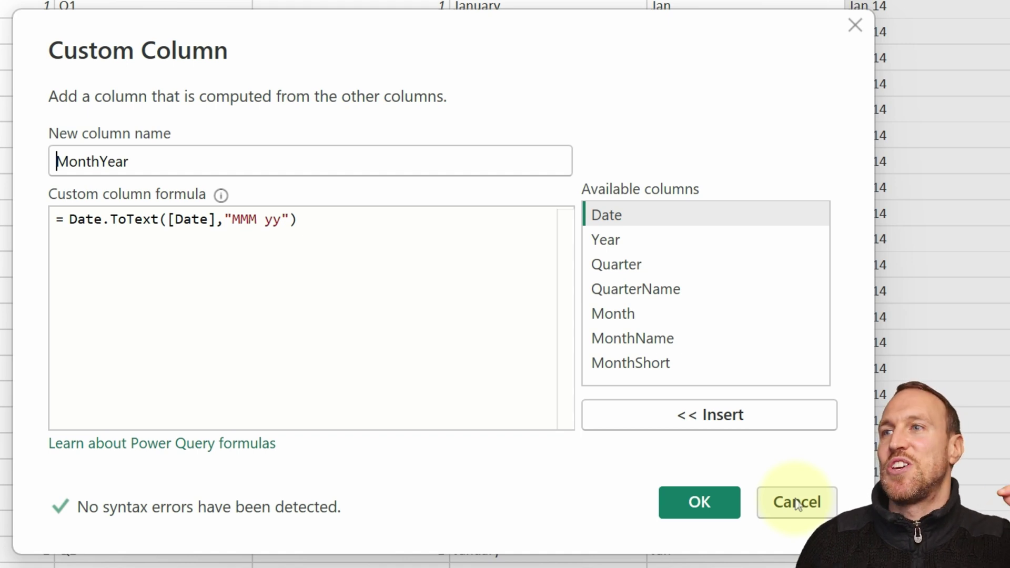
pyautogui.click(797, 502)
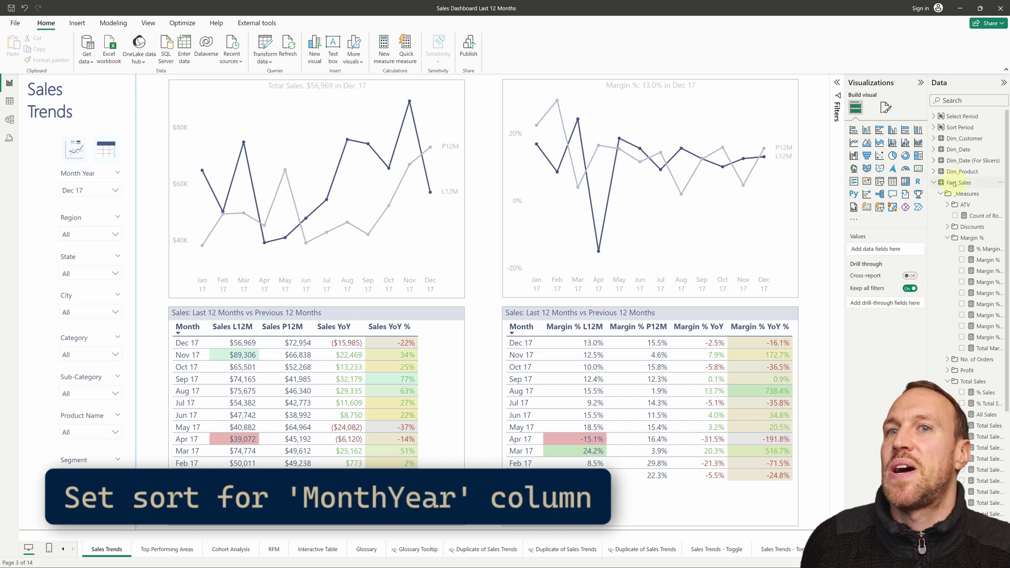
# Check the sort-by-column options for MonthYear in Dim_Date and expand the fields of the Dim_Date (For Slicers) table
pyautogui.click(935, 149)
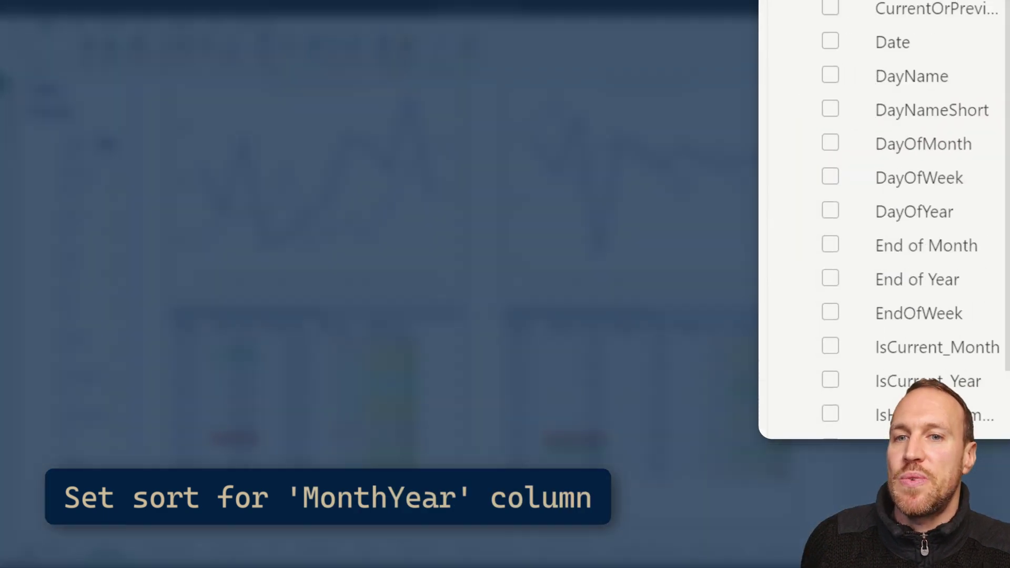
pyautogui.scroll(-7, 905, 211)
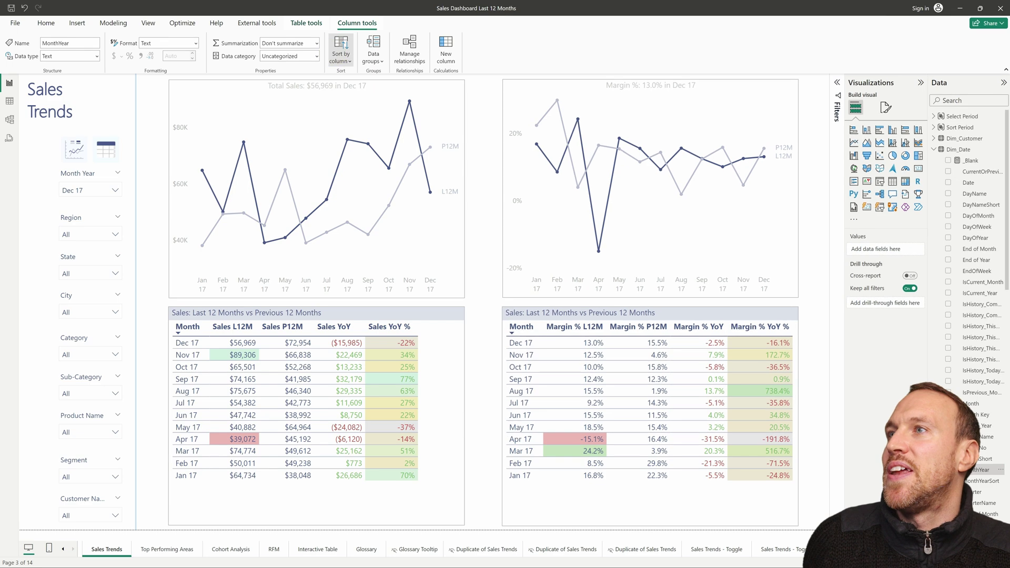
pyautogui.click(341, 50)
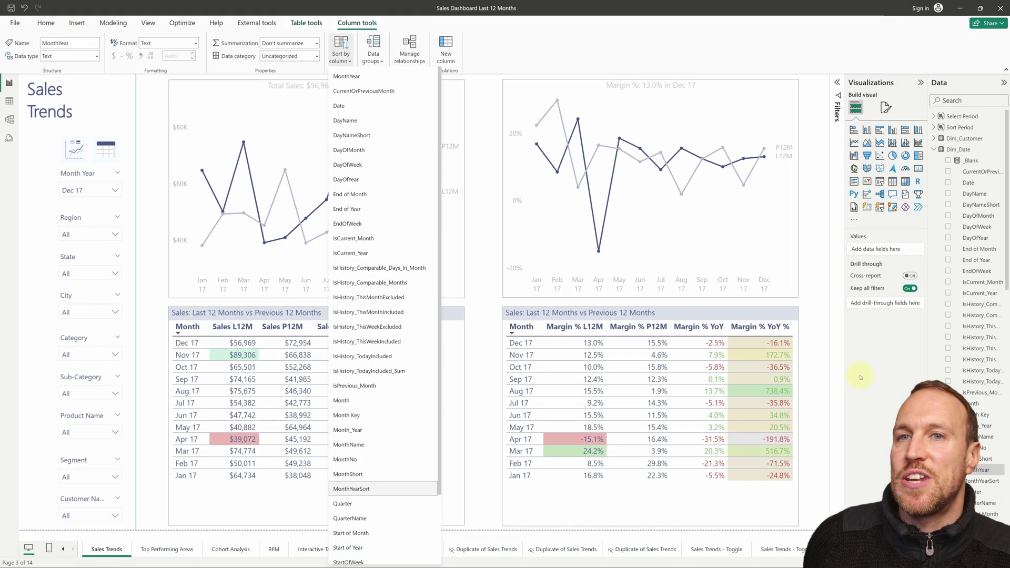
pyautogui.click(910, 303)
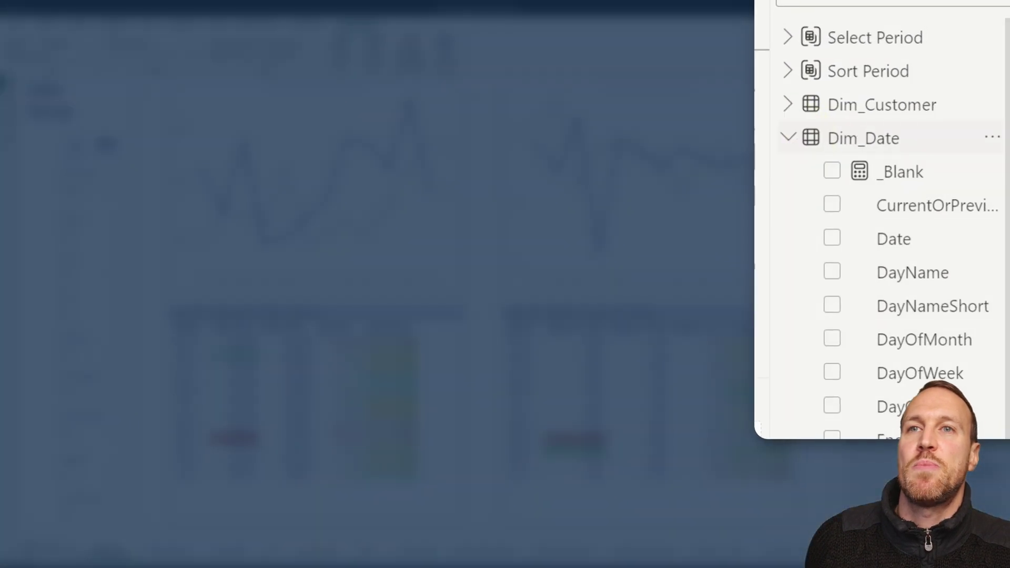
pyautogui.click(936, 151)
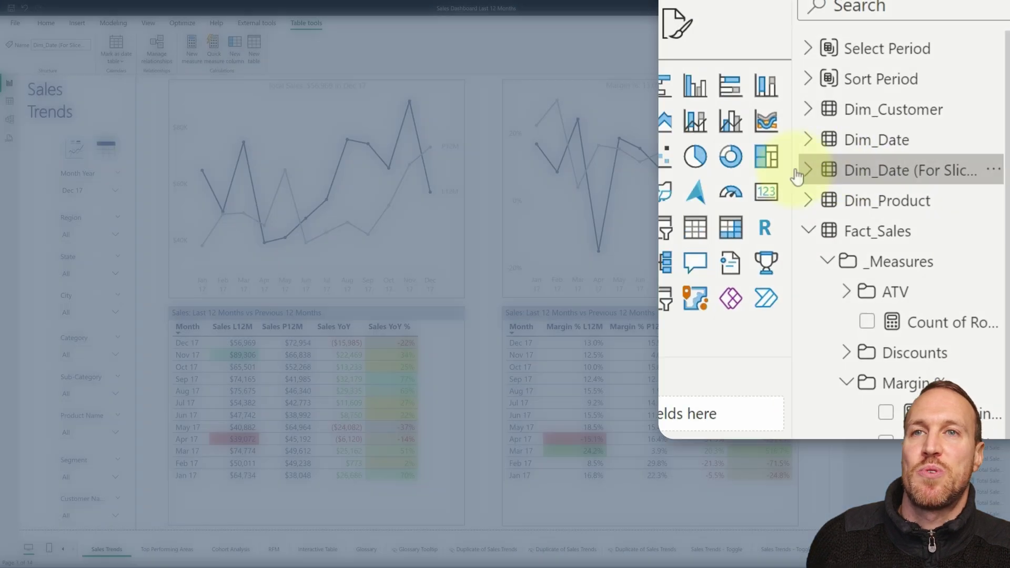
pyautogui.click(838, 177)
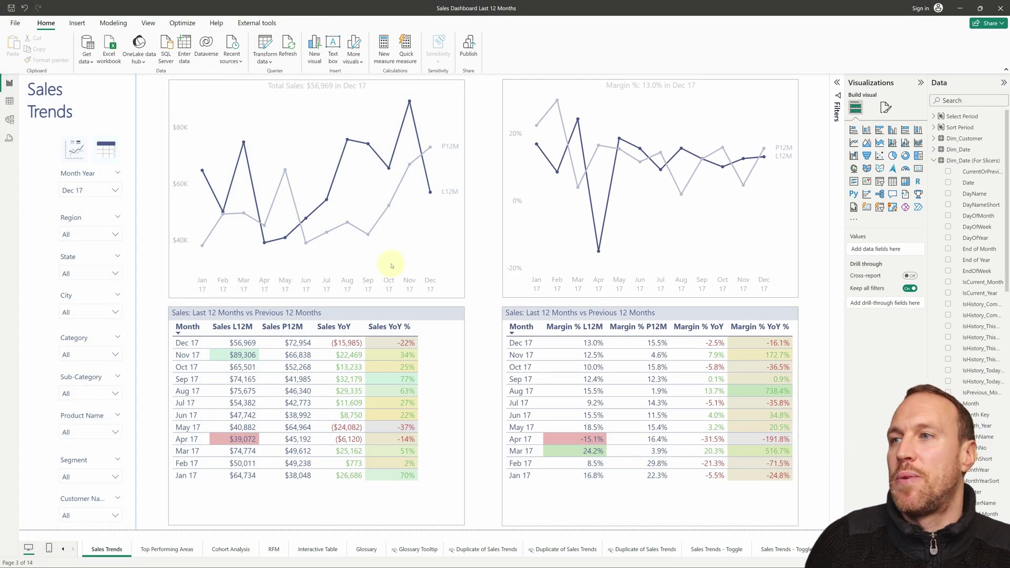
# In the data model diagram, check how Dim_Date connects to Fact_Sales and move the Dim_Date (For Slicers) table below the Rows table
pyautogui.click(18, 122)
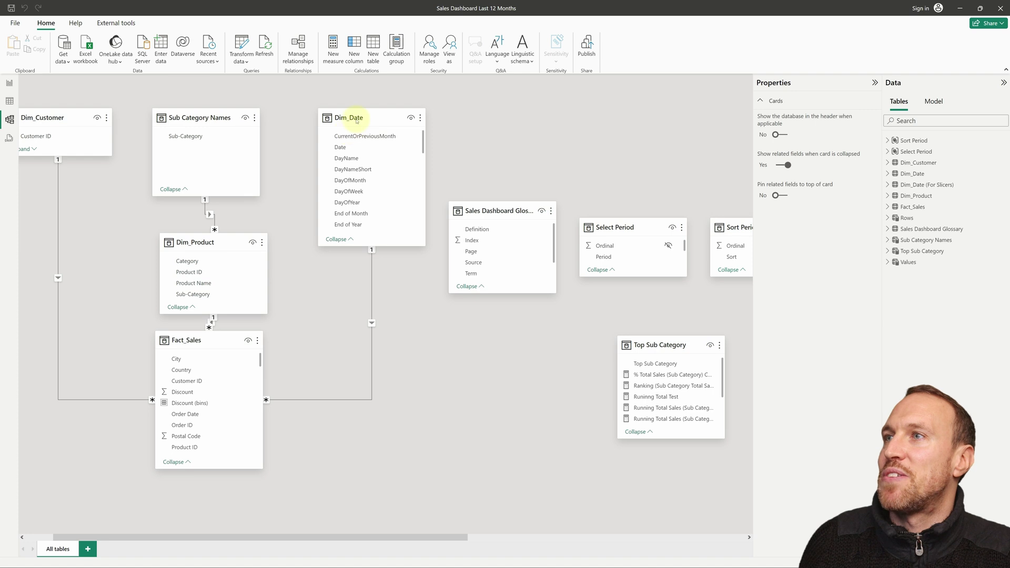
pyautogui.moveTo(376, 154)
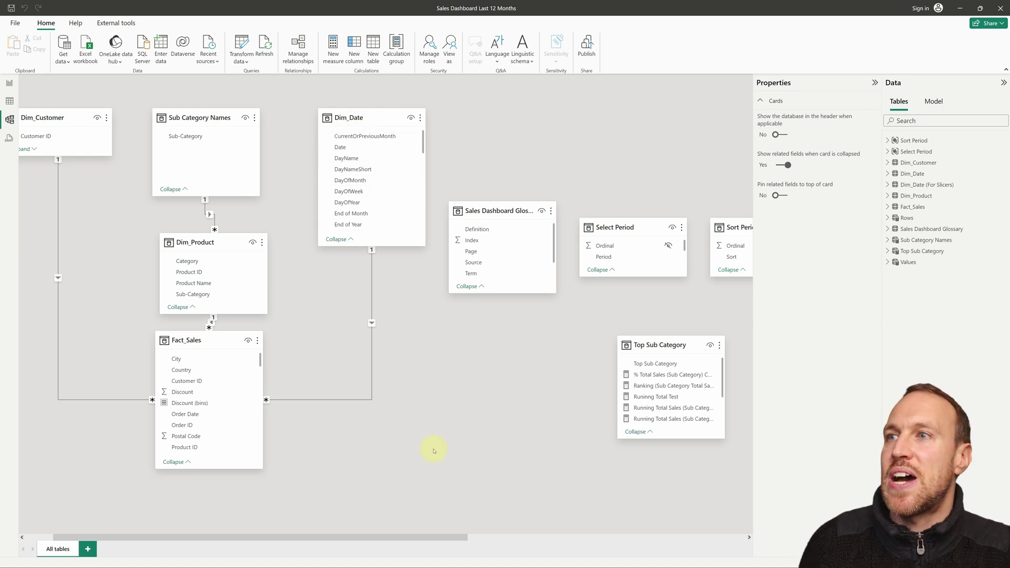
pyautogui.moveTo(446, 536); pyautogui.dragTo(726, 535)
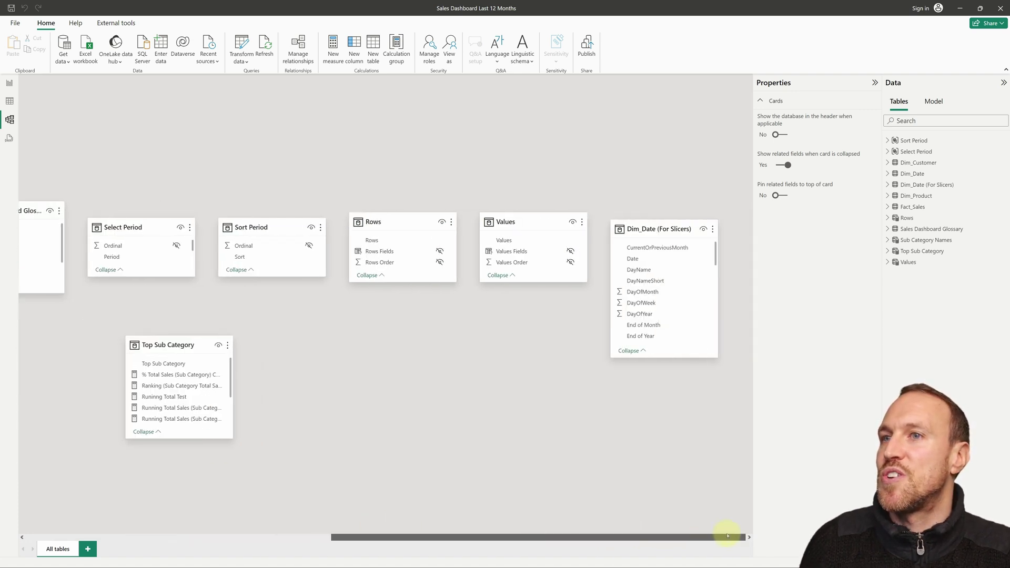
pyautogui.moveTo(658, 230)
pyautogui.moveTo(657, 230); pyautogui.dragTo(531, 343)
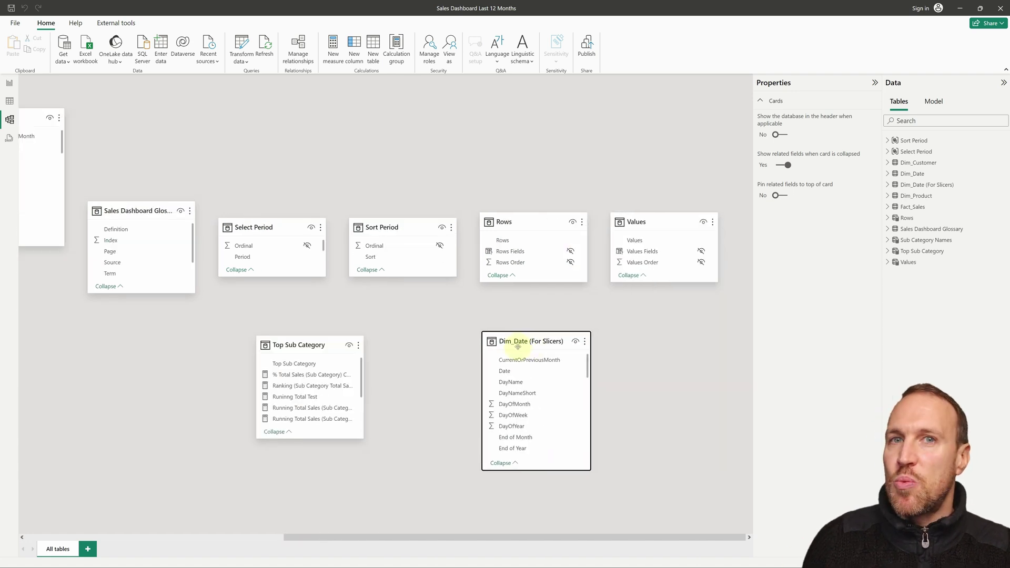
pyautogui.moveTo(516, 344)
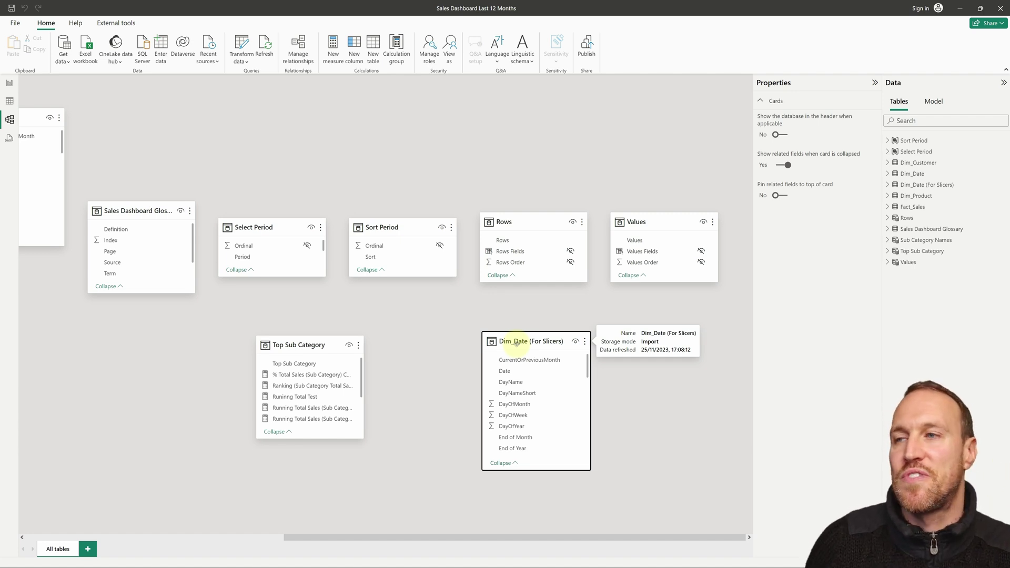
# Return to the report and open the Total Sales Last 12M measure to examine its [Total Sales] reference and maxdate variable
pyautogui.click(9, 83)
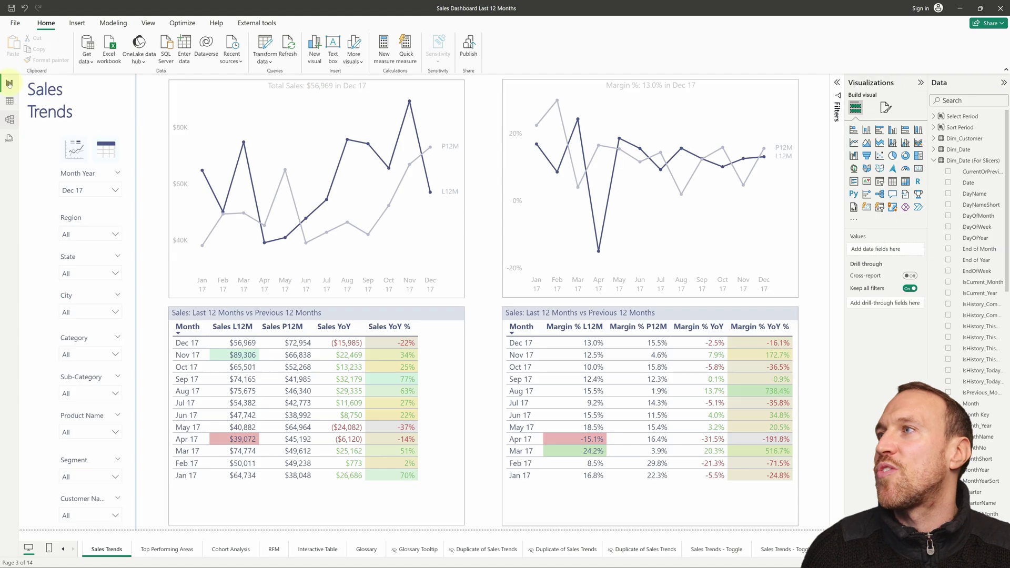
pyautogui.click(934, 160)
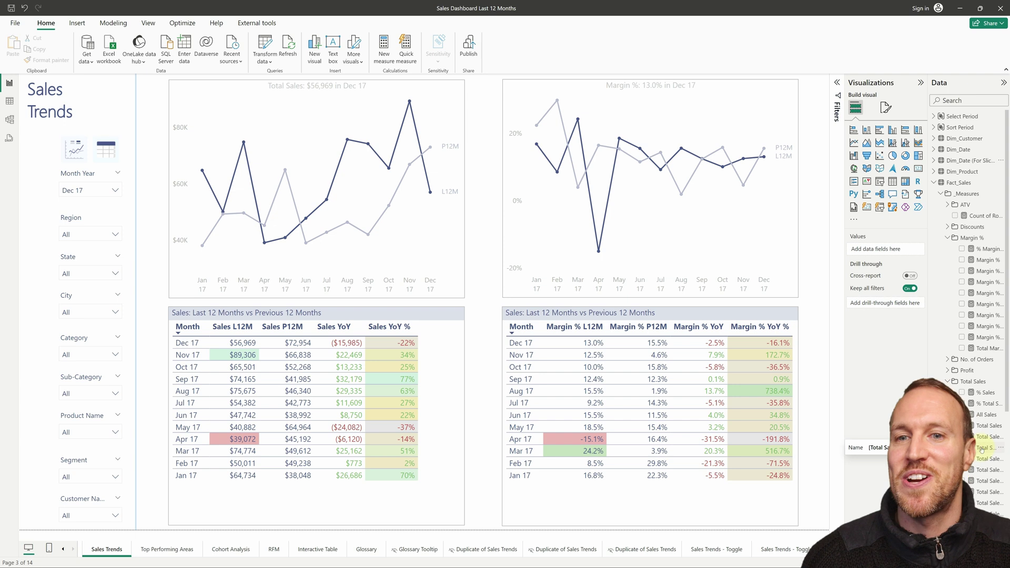
pyautogui.click(981, 448)
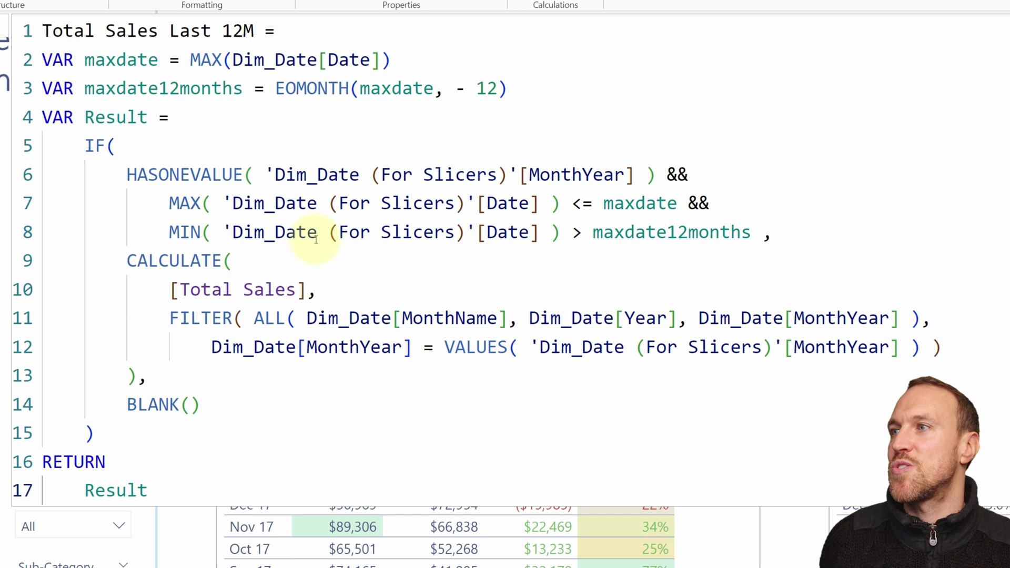
pyautogui.moveTo(343, 290); pyautogui.dragTo(158, 289)
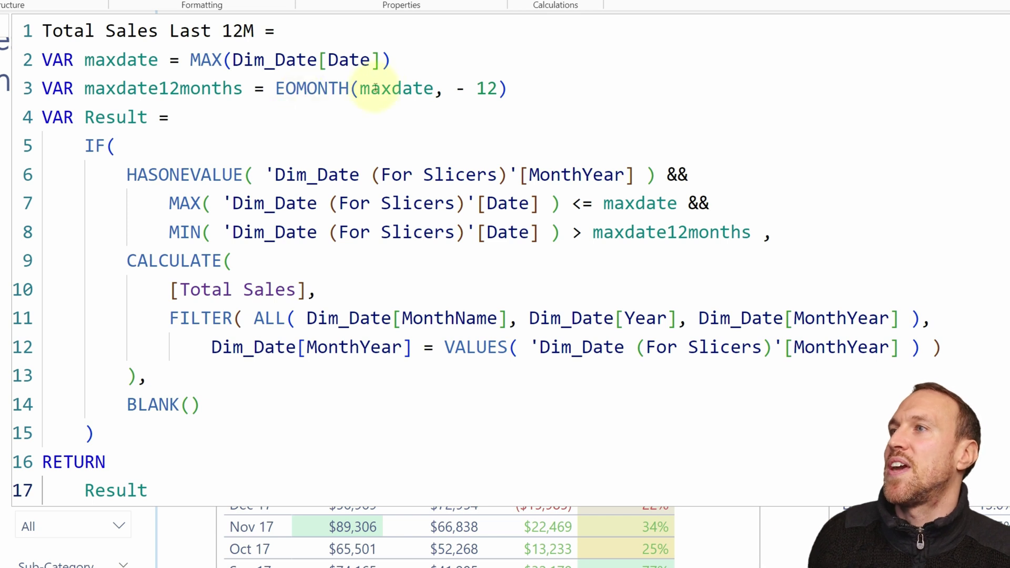
pyautogui.moveTo(84, 59); pyautogui.dragTo(159, 60)
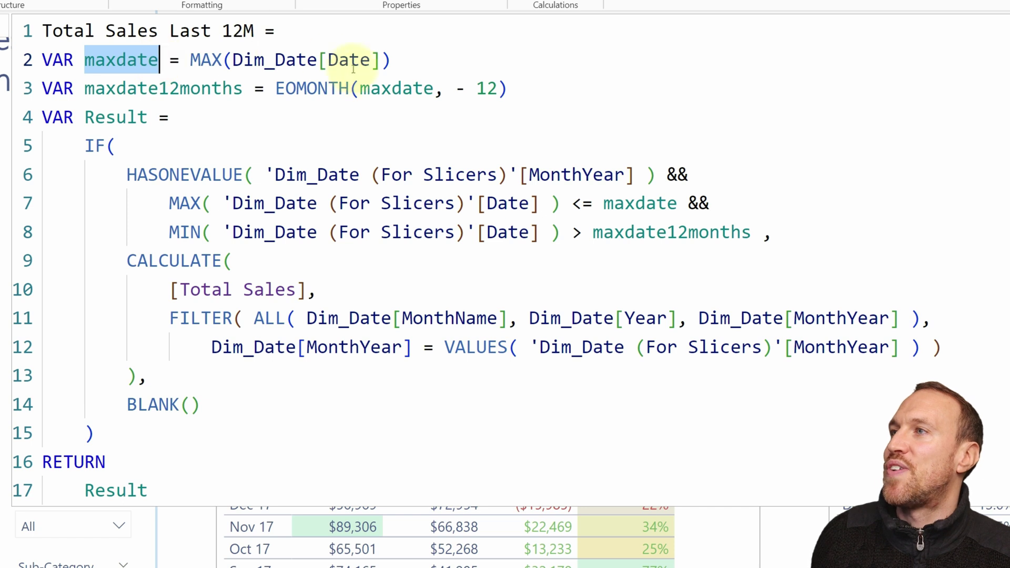
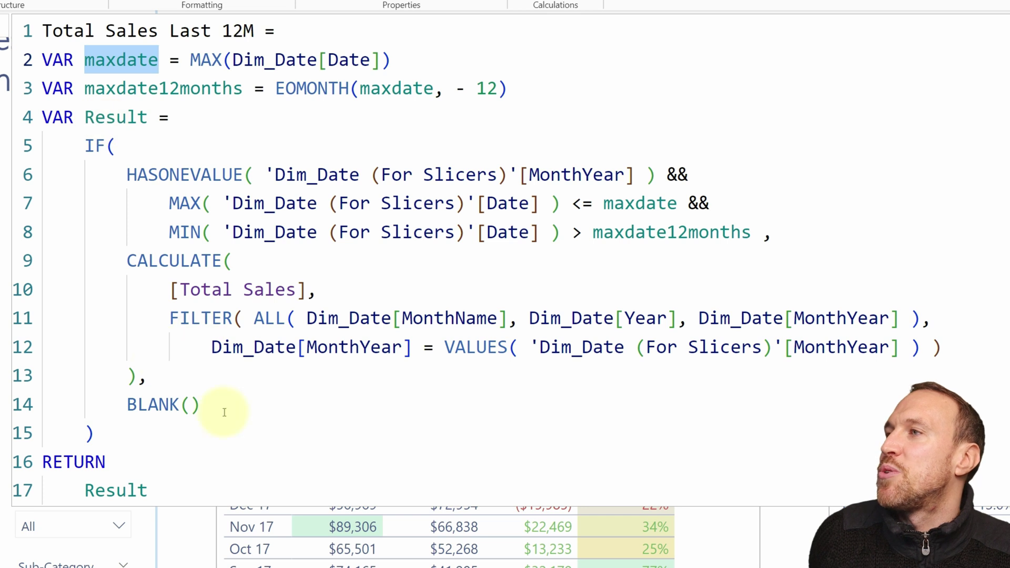
pyautogui.click(158, 124)
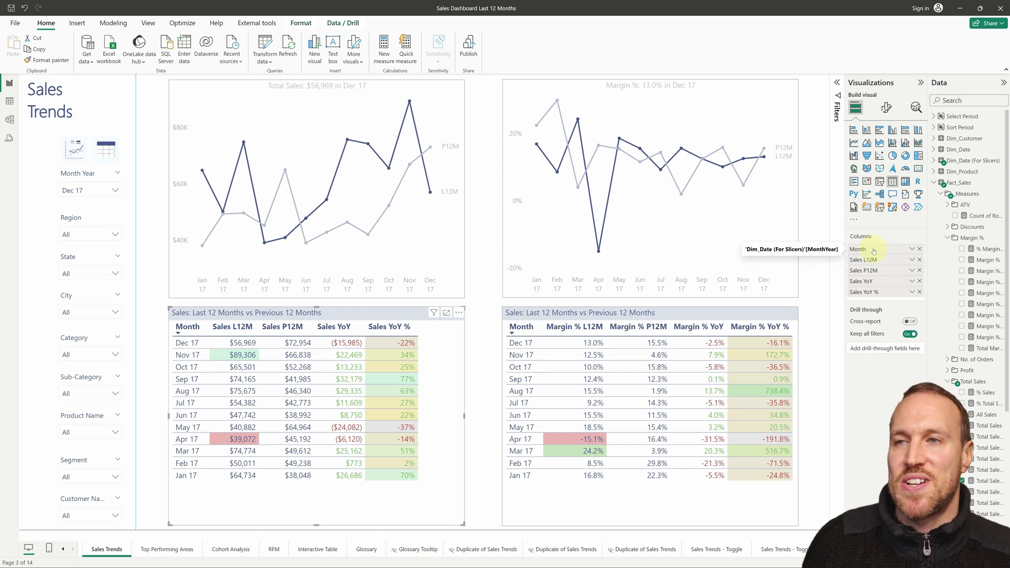
# Reopen the Total Sales Last 12M measure and examine the maxdate and maxdate12months definitions and the IF conditions that use them
pyautogui.click(986, 448)
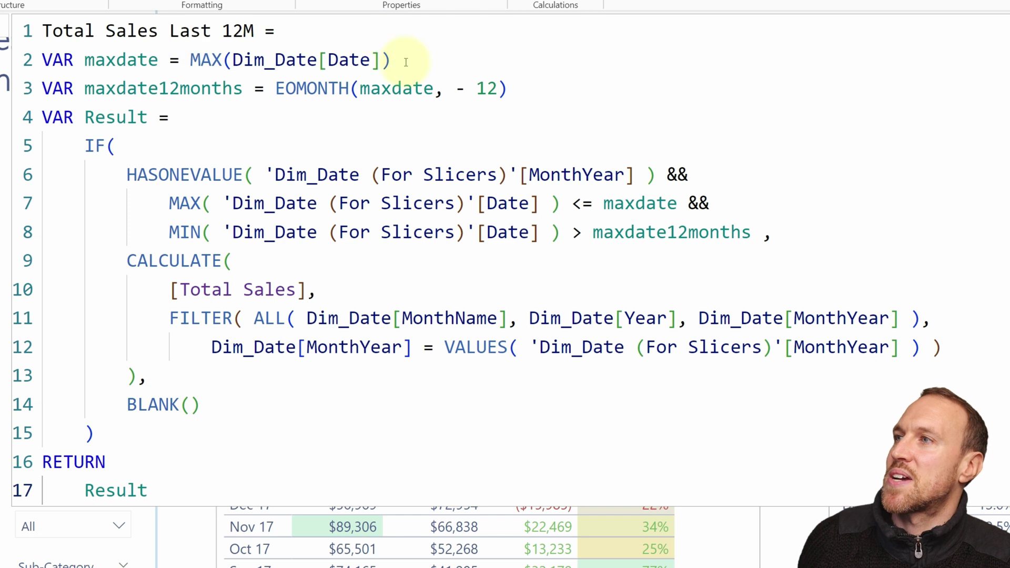
pyautogui.moveTo(401, 63); pyautogui.dragTo(85, 62)
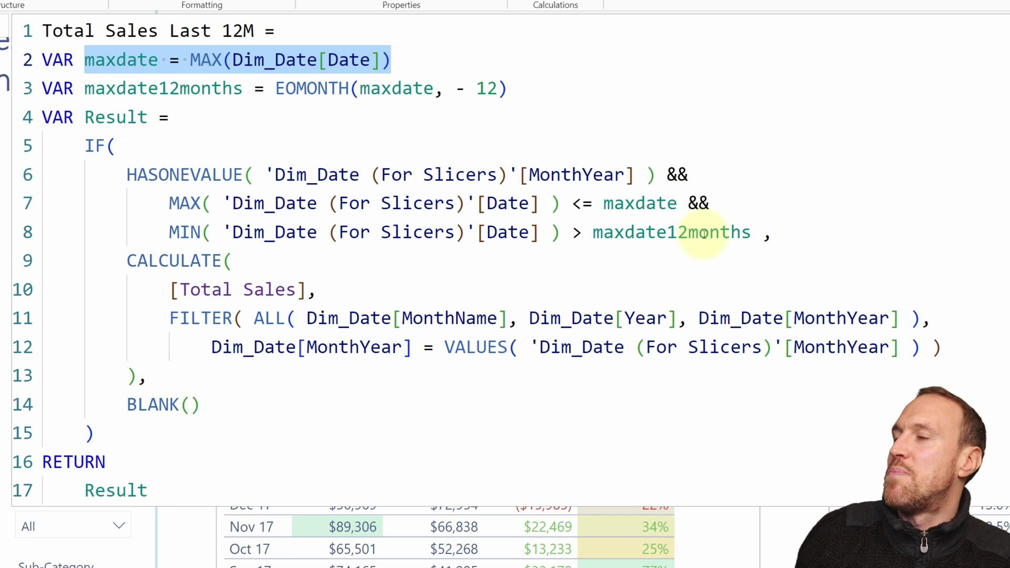
pyautogui.click(658, 231)
pyautogui.click(434, 88)
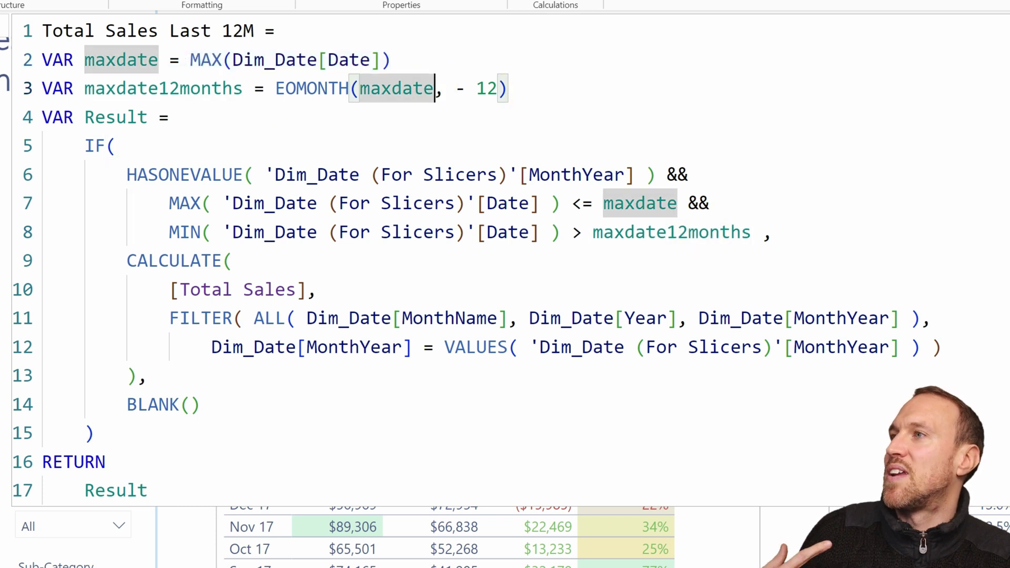
pyautogui.moveTo(508, 88); pyautogui.dragTo(224, 88)
pyautogui.moveTo(138, 104); pyautogui.dragTo(85, 95)
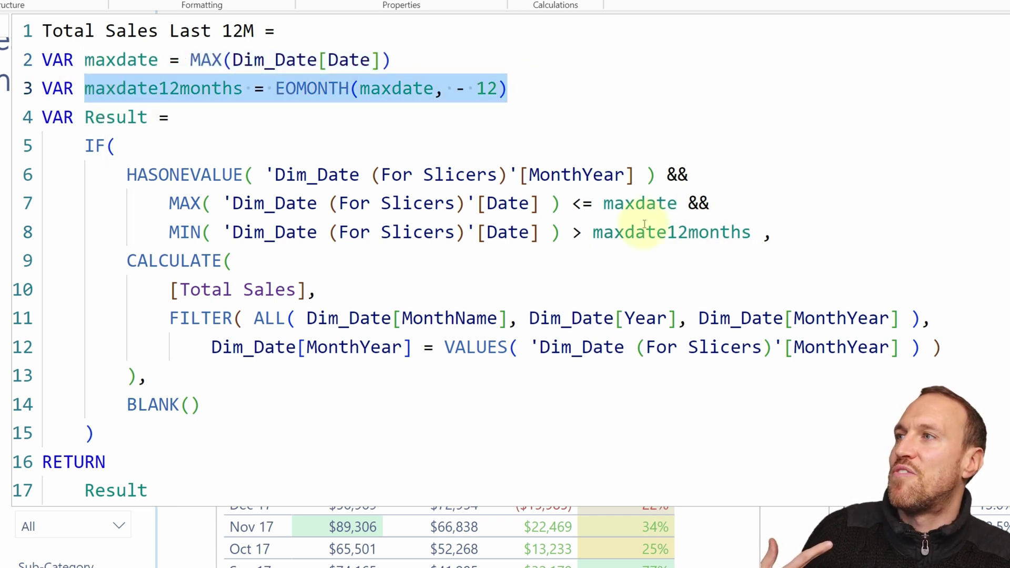
pyautogui.click(774, 232)
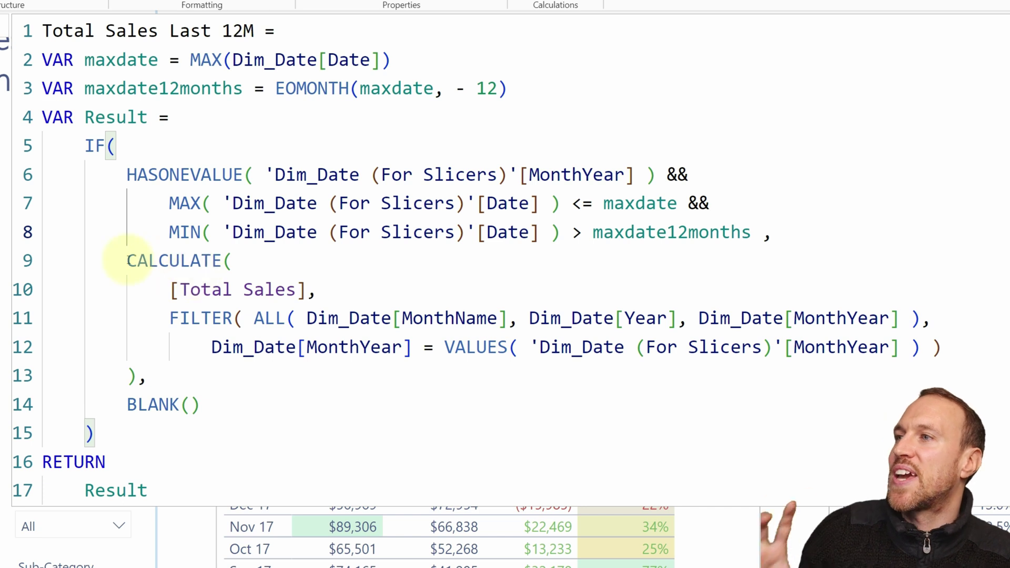
# Examine the CALCULATE block with its FILTER on MonthYear and the HASONEVALUE condition in Total Sales Last 12M
pyautogui.moveTo(127, 260); pyautogui.dragTo(137, 373)
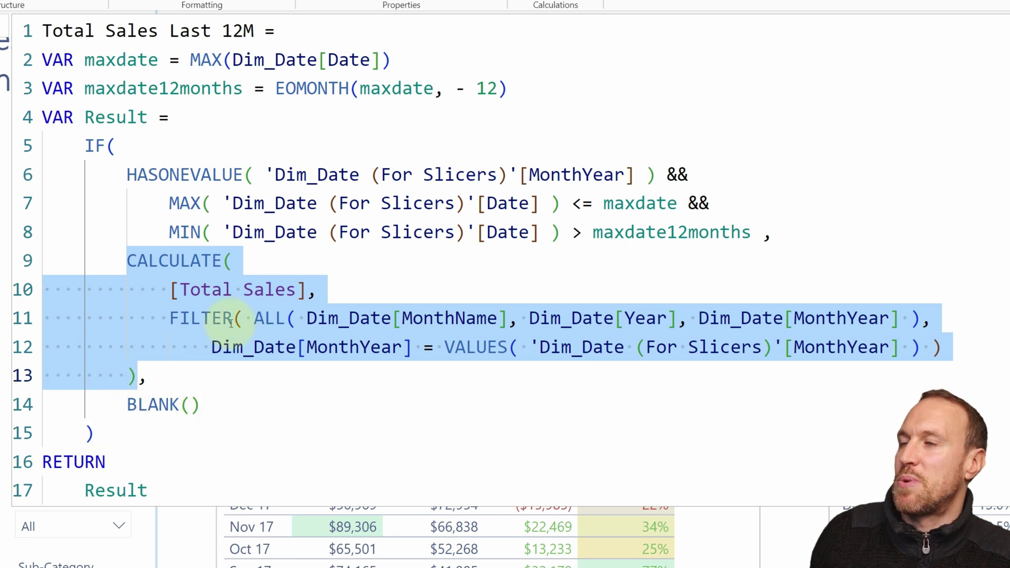
pyautogui.click(234, 288)
pyautogui.click(236, 273)
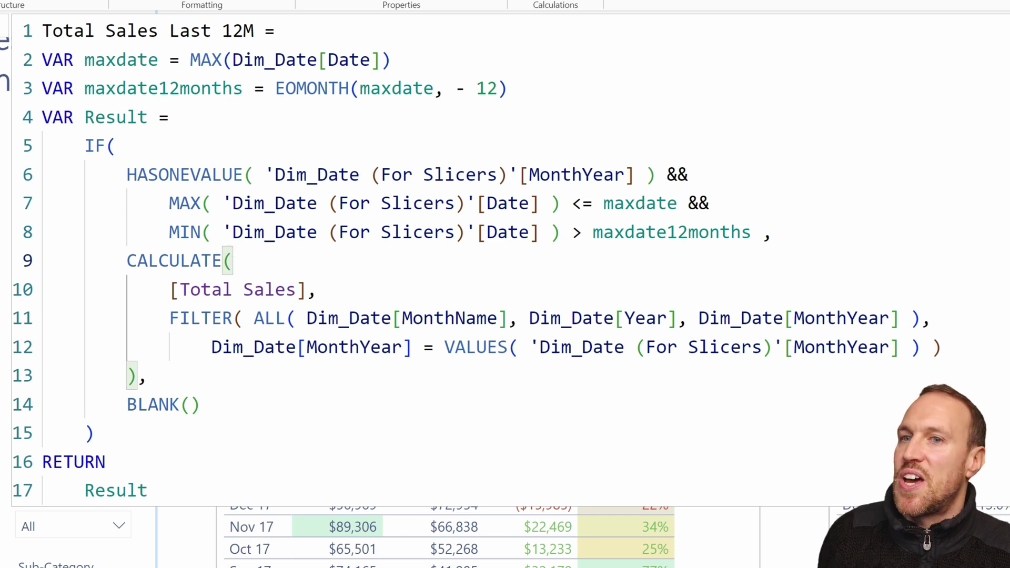
pyautogui.click(656, 173)
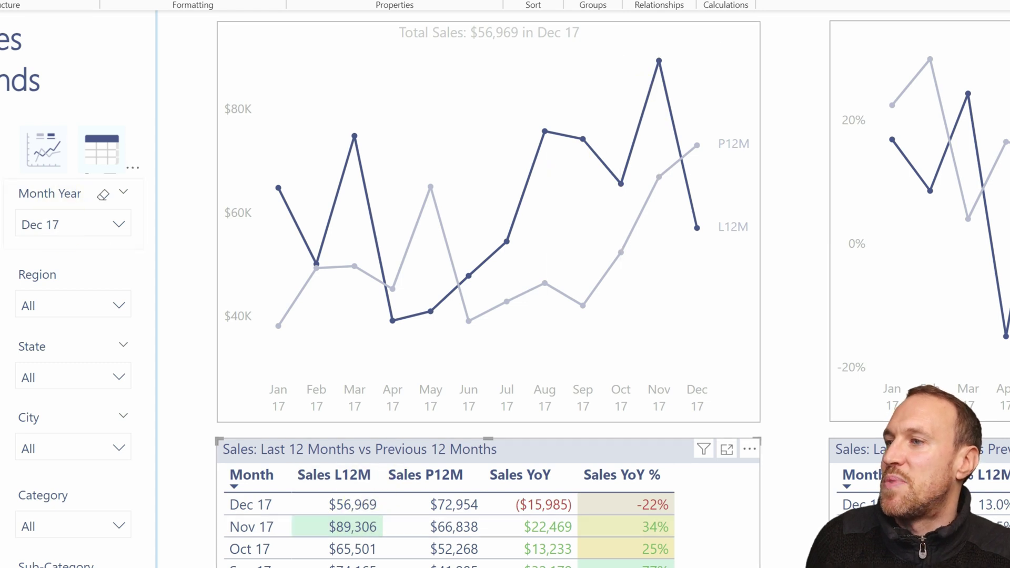
# Switch the Month Year filter to Sep 17 and back to Dec 17
pyautogui.click(63, 226)
pyautogui.click(56, 305)
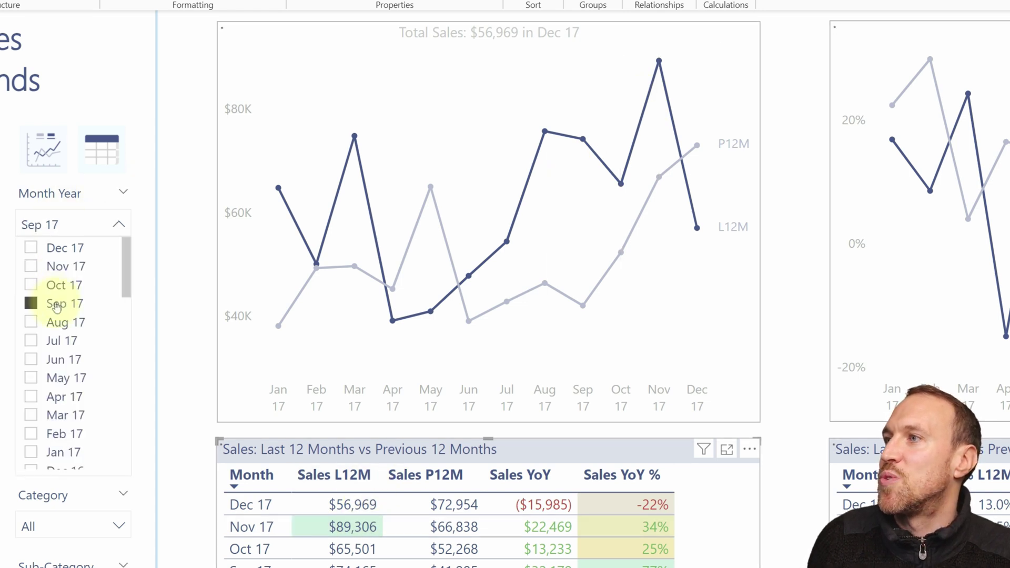
pyautogui.click(56, 250)
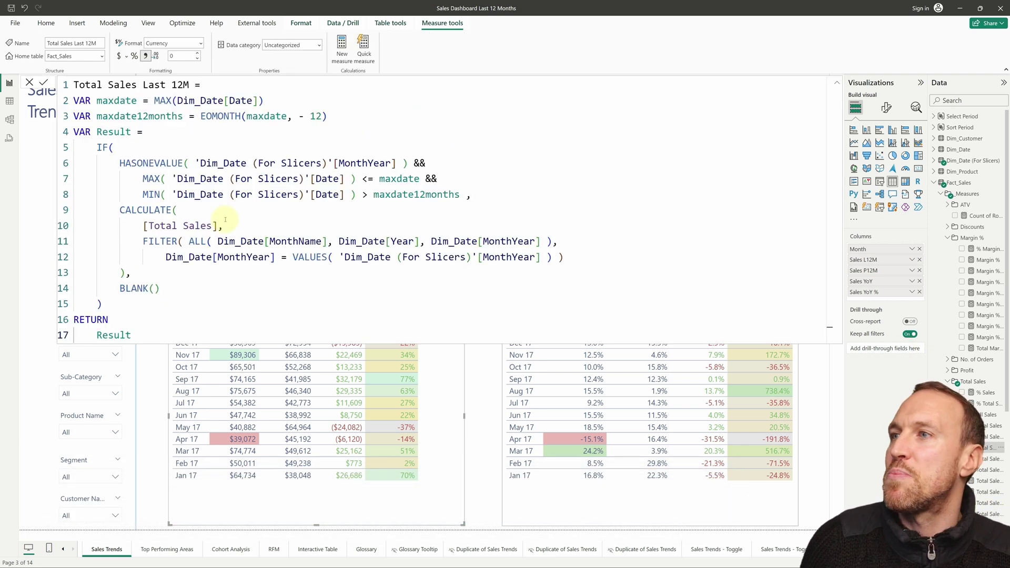
# Examine the [Total Sales] reference in the Total Sales Last 12M measure and in the Total Sales - LY measure
pyautogui.moveTo(217, 226); pyautogui.dragTo(144, 226)
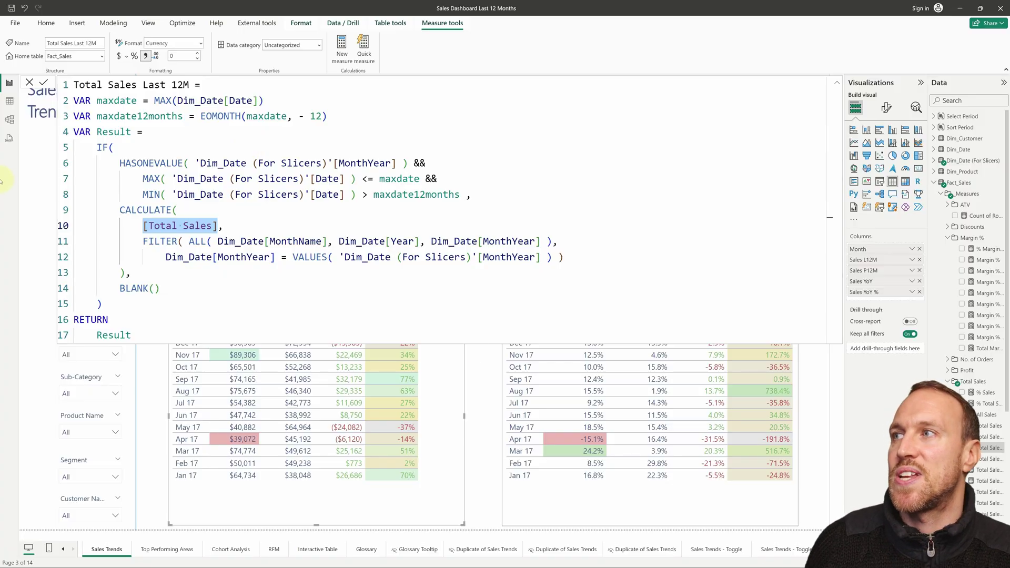
pyautogui.click(983, 426)
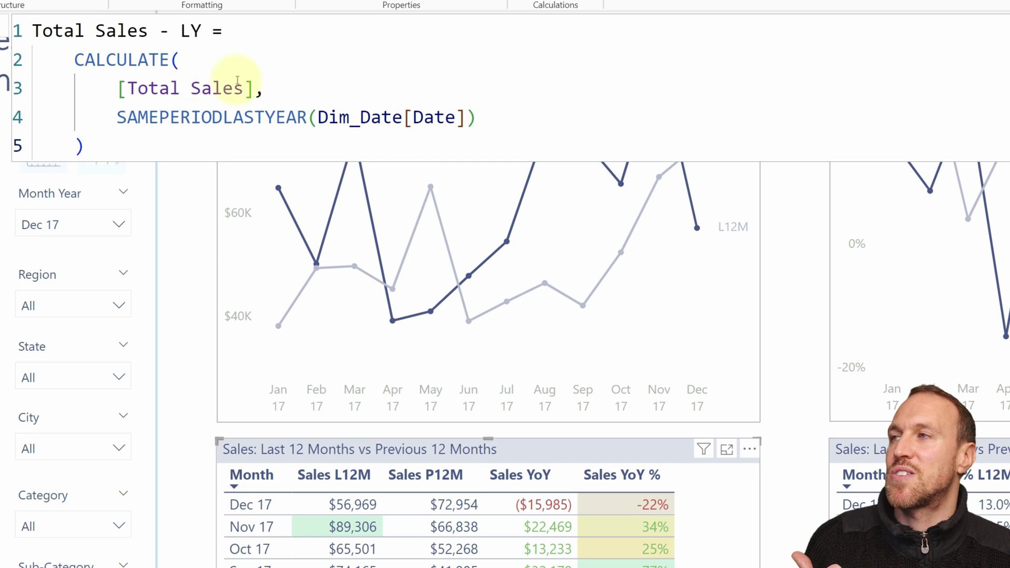
pyautogui.moveTo(251, 87); pyautogui.dragTo(128, 88)
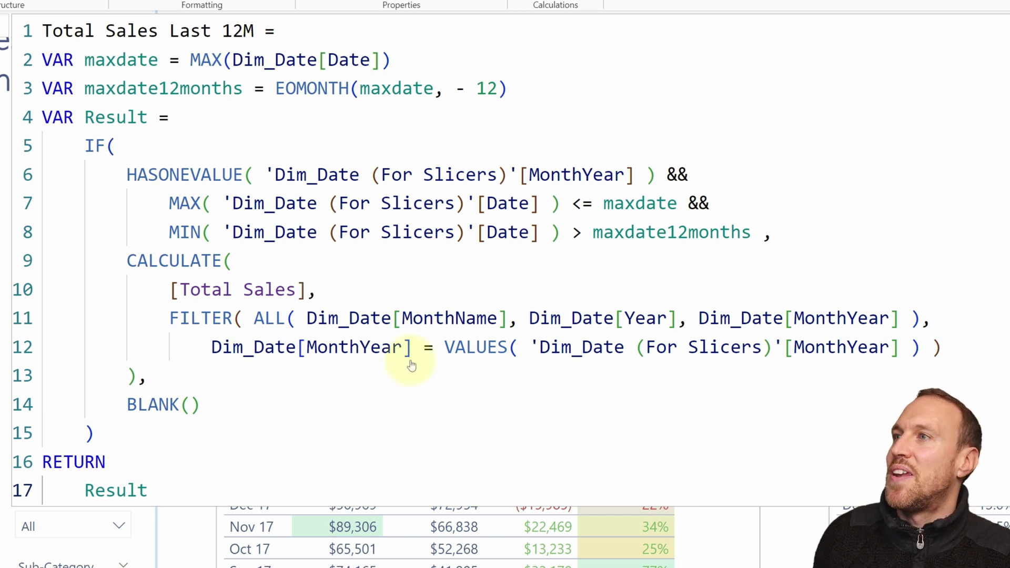
# Compare the base measure referenced inside CALCULATE in Total Sales Last 12M with the one in Margin % Last 12M
pyautogui.moveTo(172, 289); pyautogui.dragTo(263, 289)
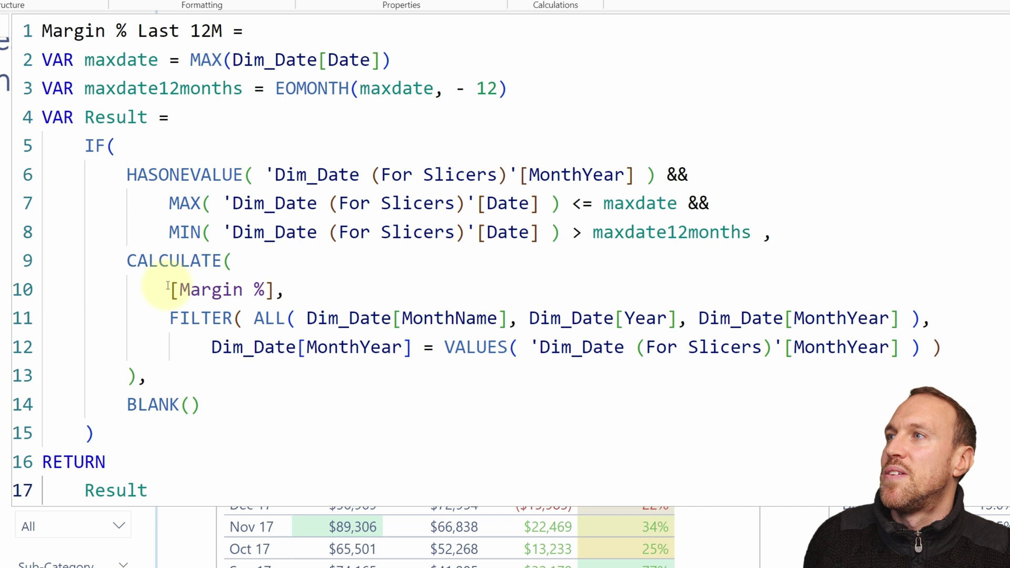
pyautogui.click(169, 288)
pyautogui.keyDown('shift'); pyautogui.click(267, 288); pyautogui.keyUp('shift')
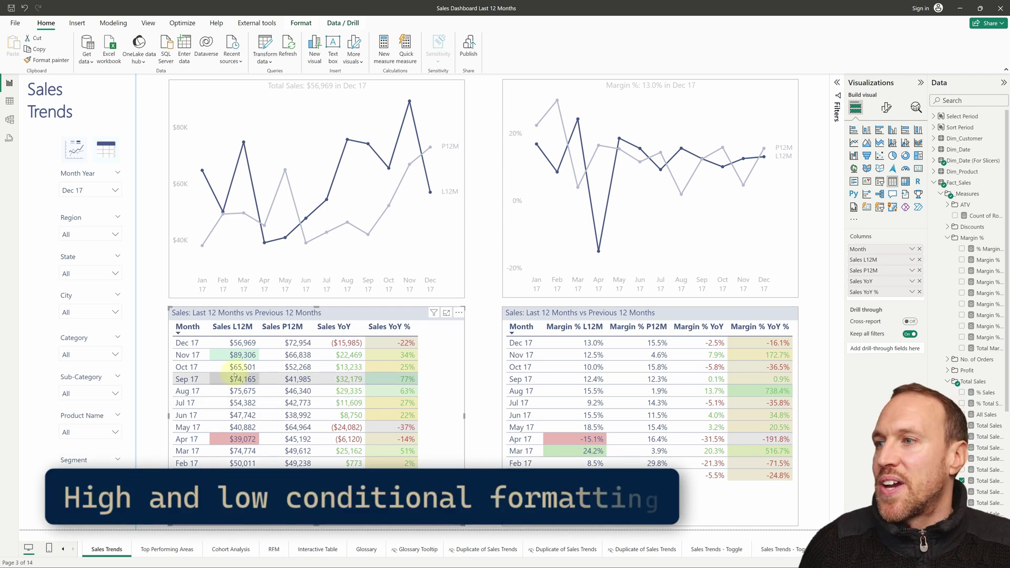
# Filter the page to Oct 17 to check the high and low highlighting in the tables, and restore Dec 17
pyautogui.click(74, 191)
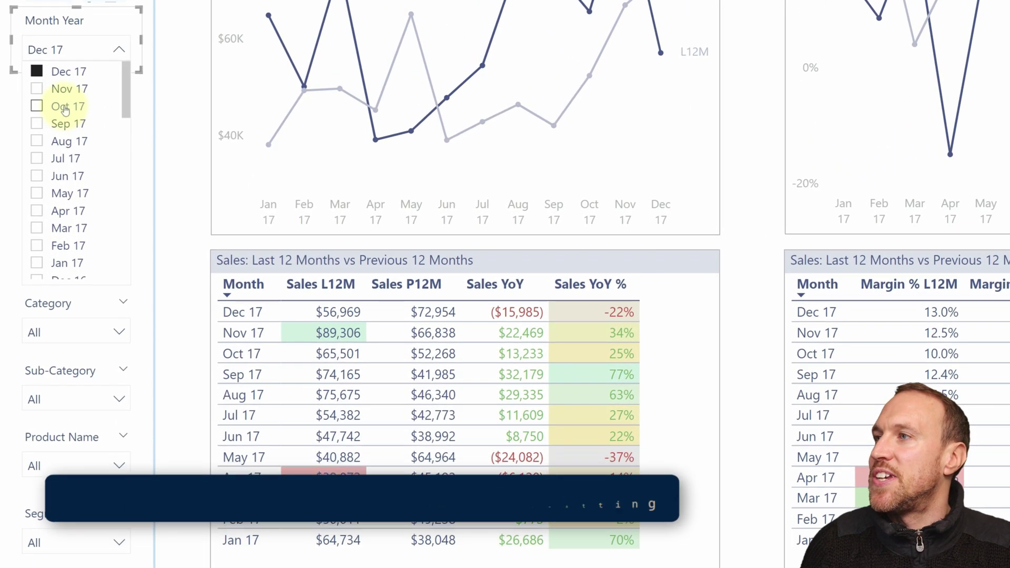
pyautogui.click(65, 107)
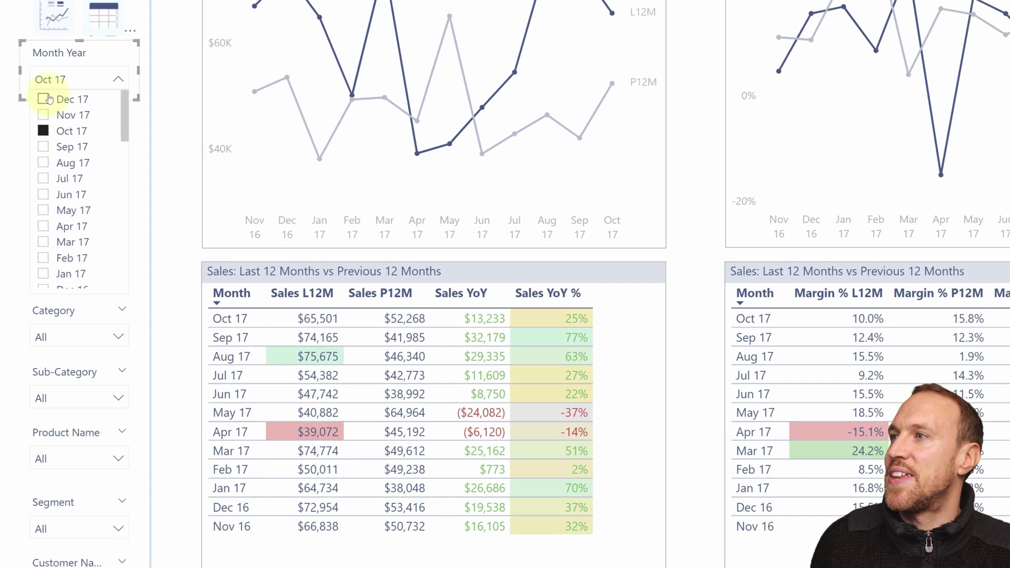
pyautogui.click(44, 99)
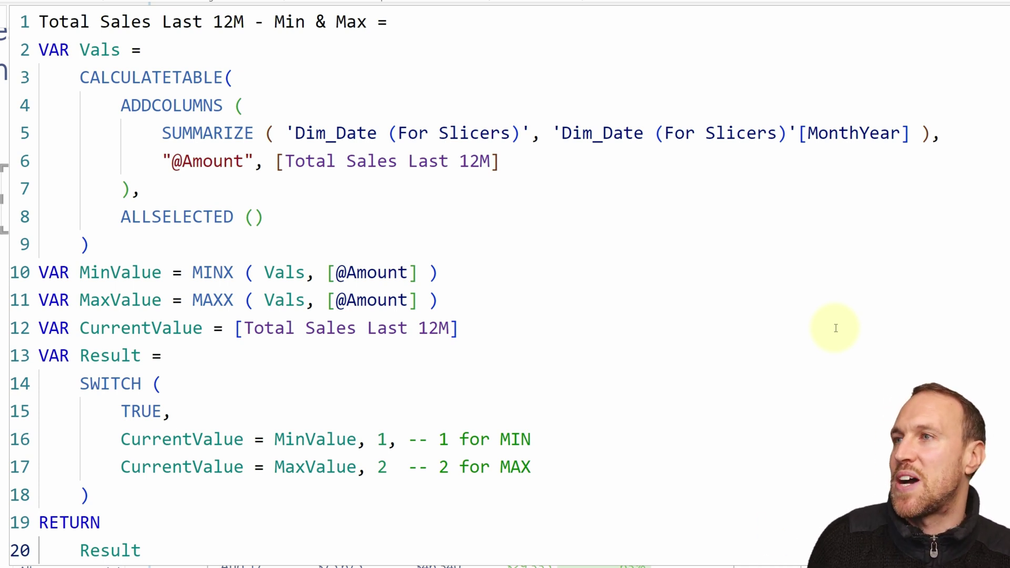
pyautogui.click(264, 37)
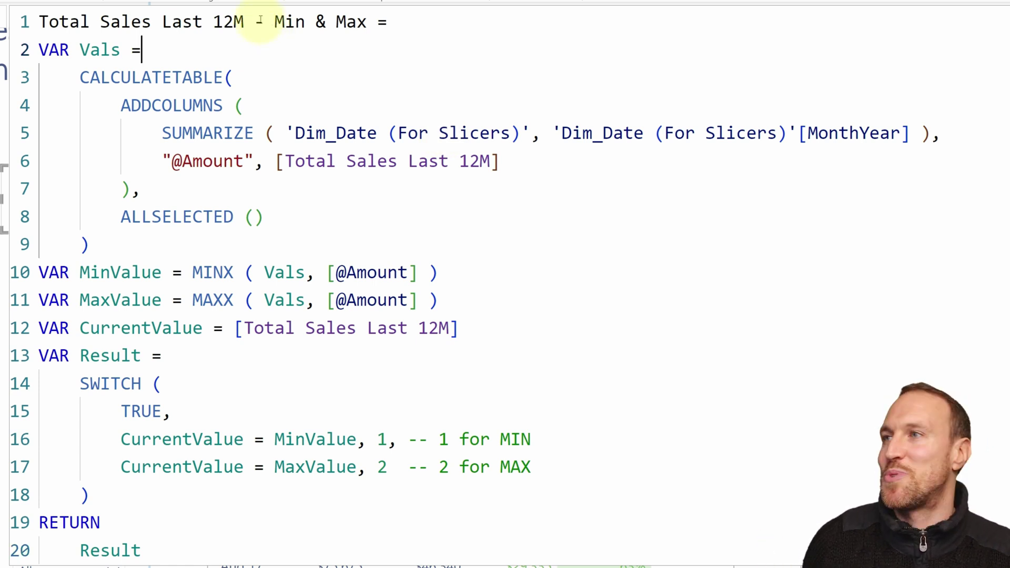
pyautogui.click(266, 217)
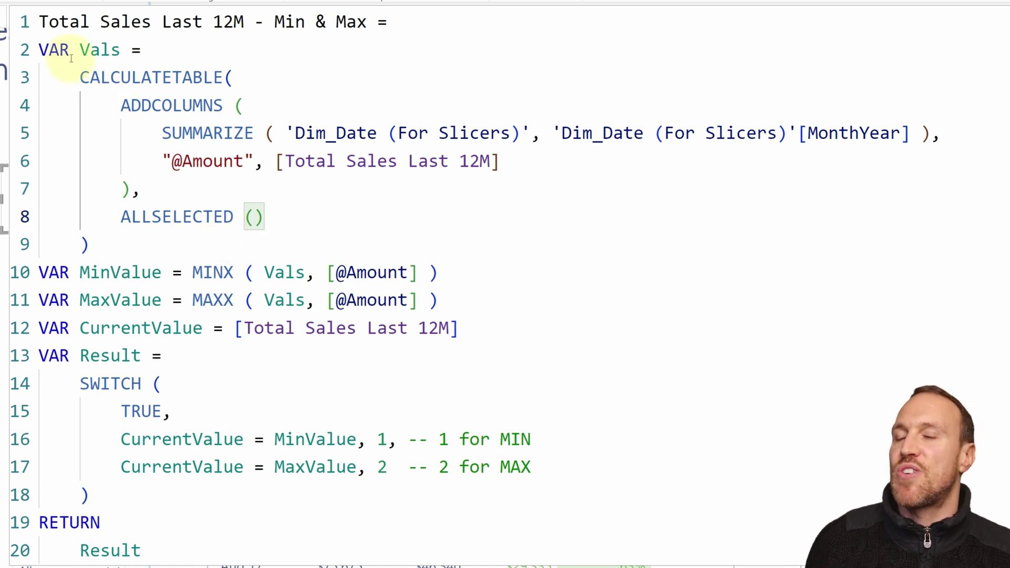
pyautogui.click(80, 77)
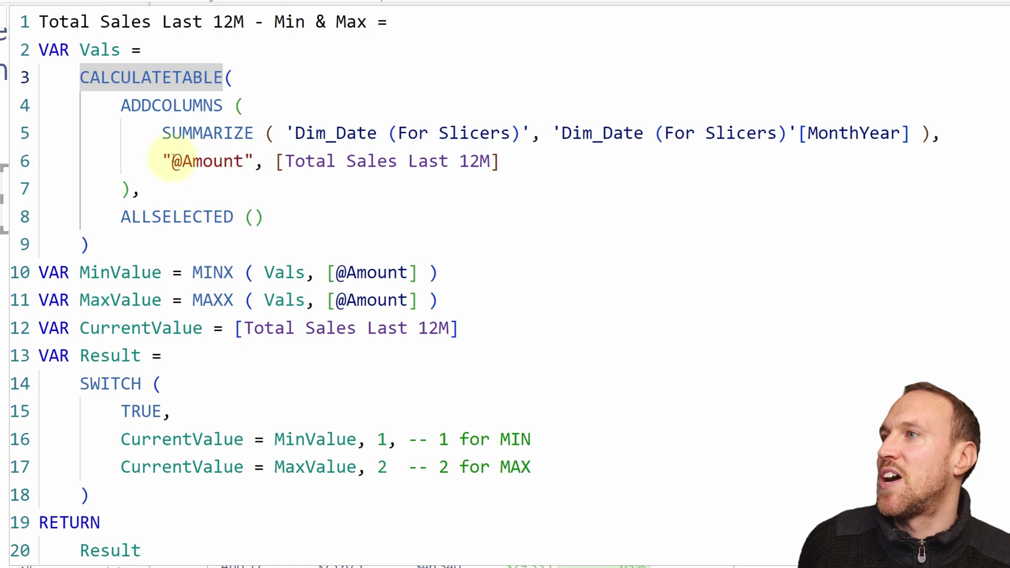
pyautogui.moveTo(172, 161); pyautogui.dragTo(244, 161)
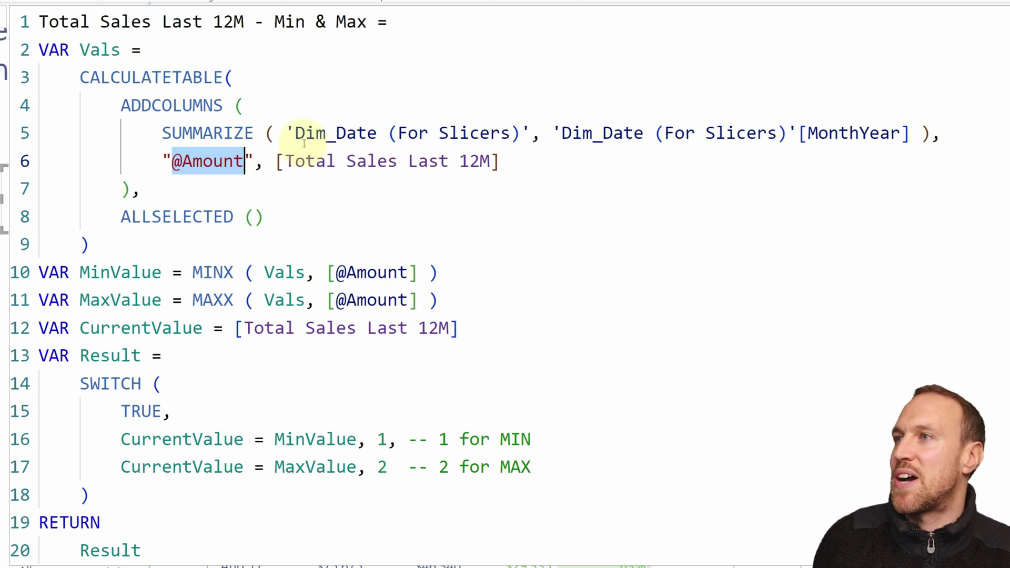
pyautogui.click(140, 49)
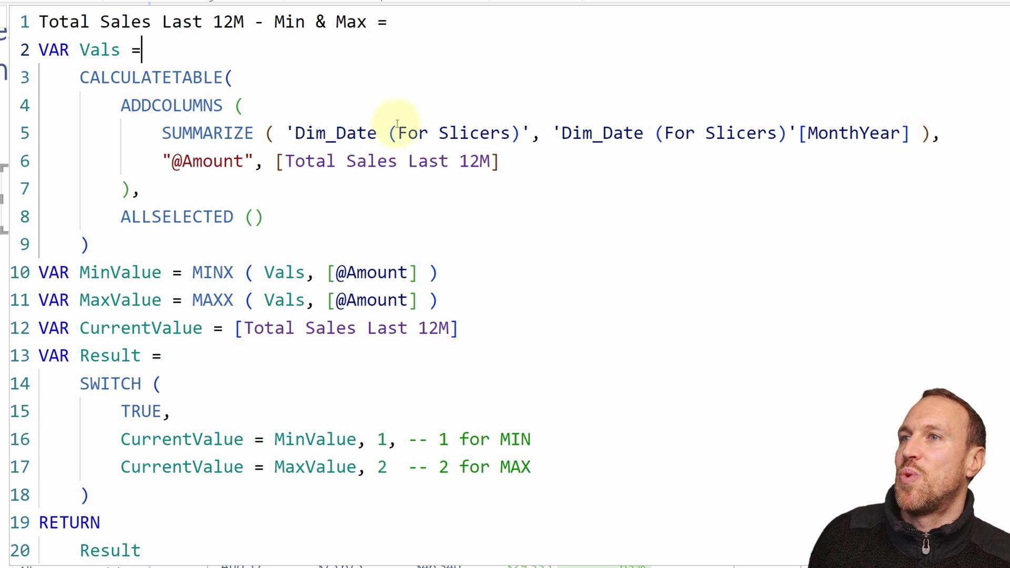
pyautogui.moveTo(285, 131); pyautogui.dragTo(521, 134)
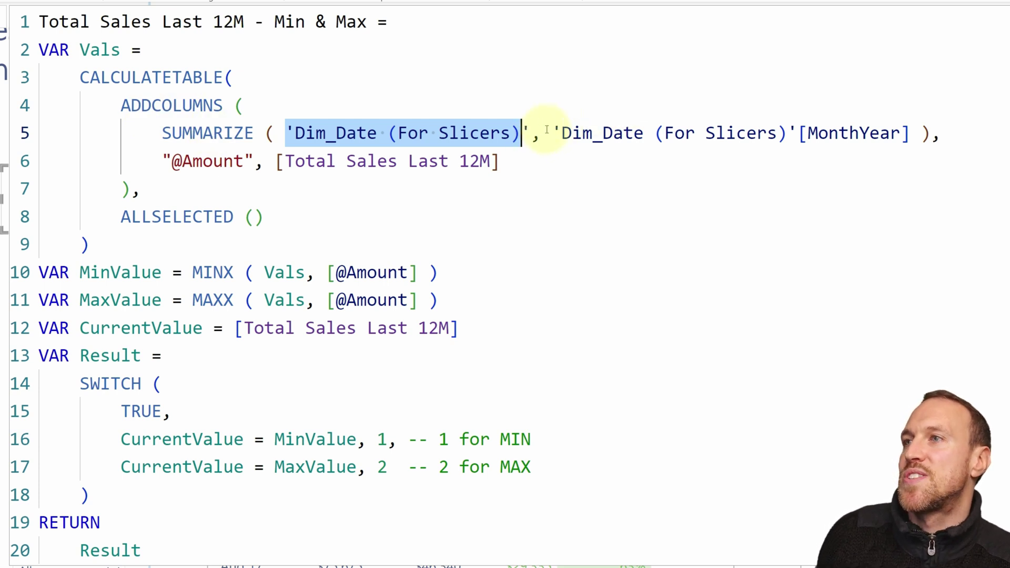
pyautogui.moveTo(552, 133); pyautogui.dragTo(920, 133)
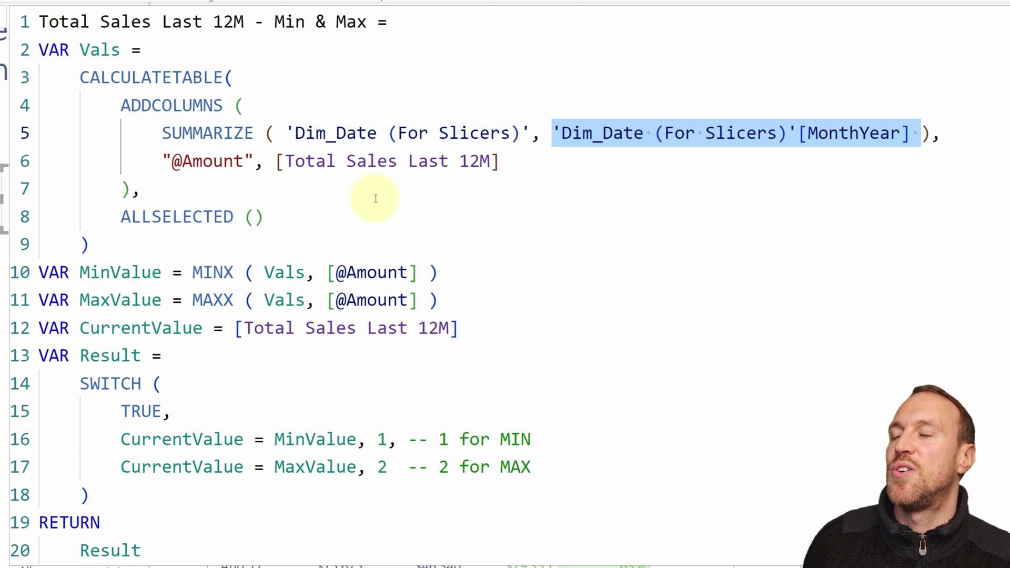
pyautogui.moveTo(254, 161); pyautogui.dragTo(172, 161)
pyautogui.click(470, 163)
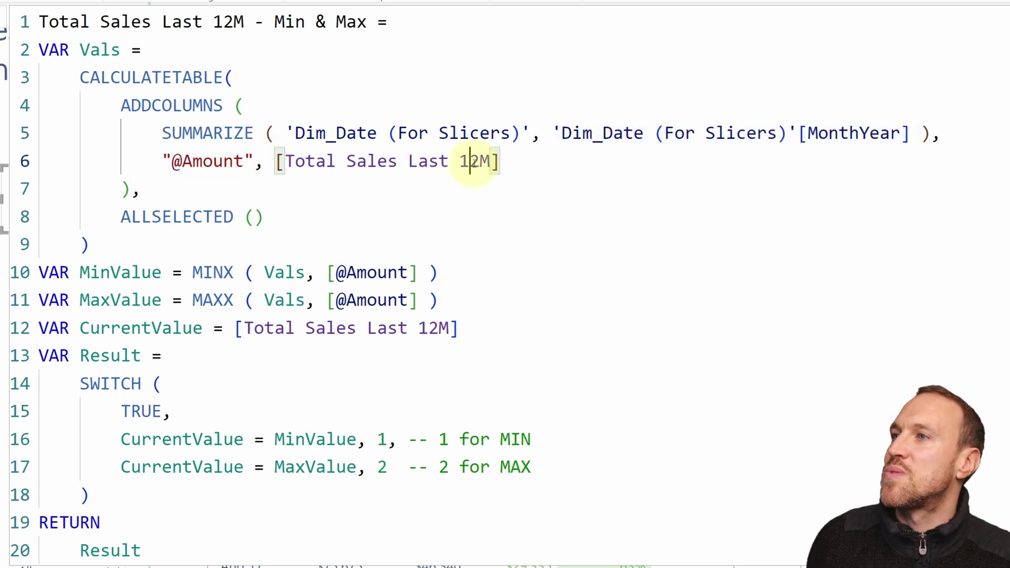
pyautogui.hotkey('shift', 'End')
pyautogui.keyDown('shift'); pyautogui.click(285, 161); pyautogui.keyUp('shift')
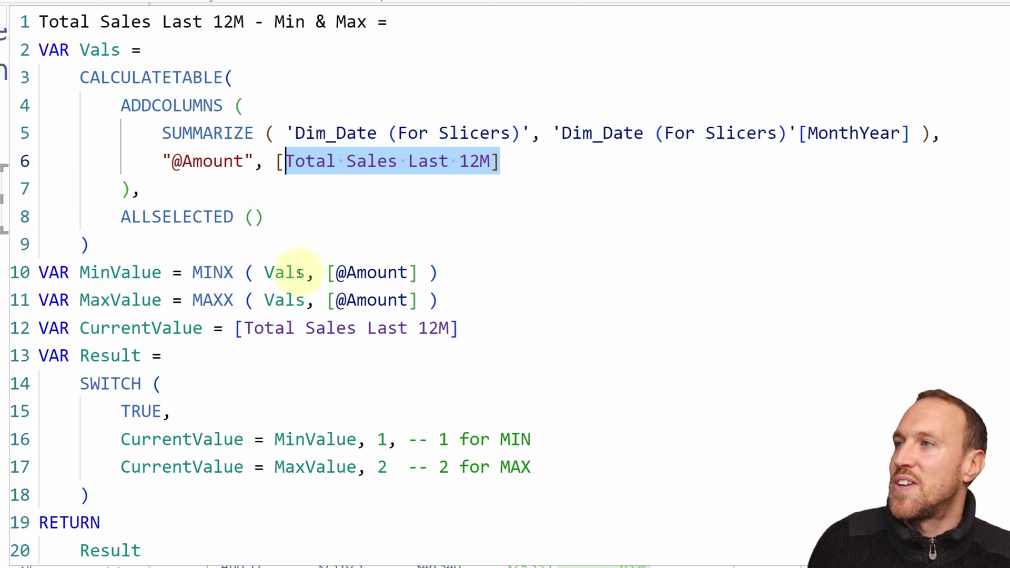
pyautogui.moveTo(306, 272); pyautogui.dragTo(265, 272)
pyautogui.moveTo(78, 272); pyautogui.dragTo(152, 272)
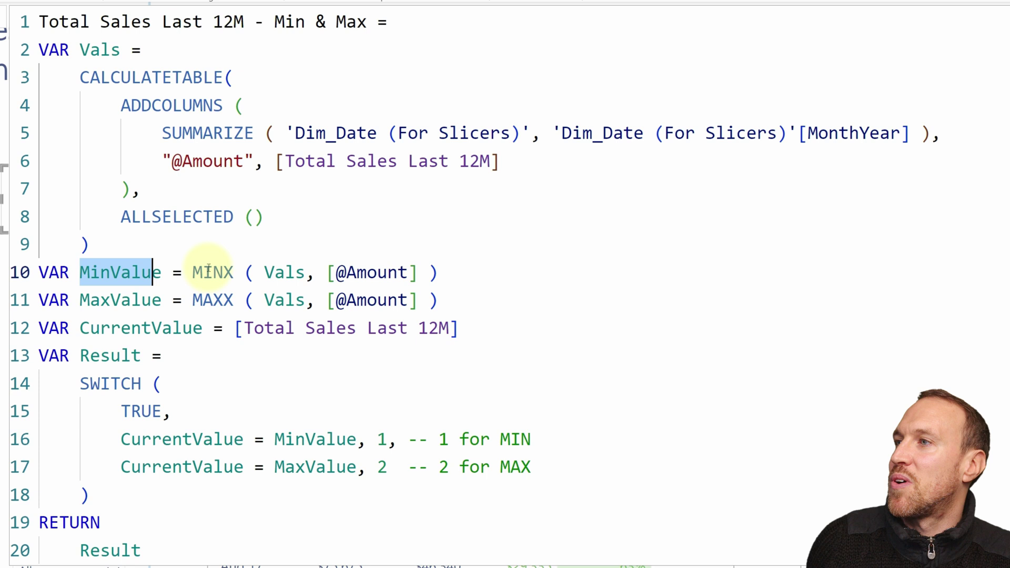
pyautogui.click(251, 271)
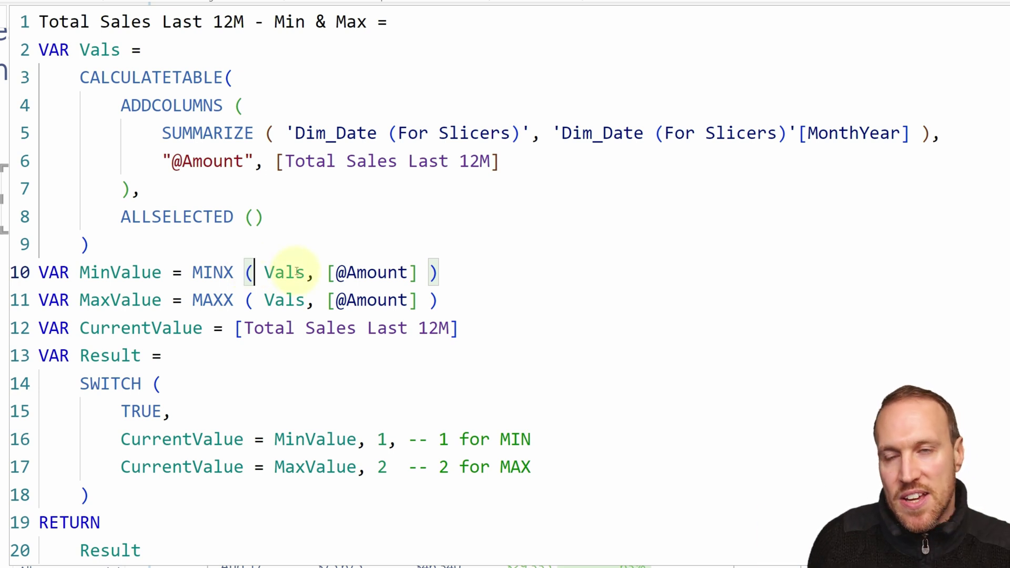
pyautogui.click(111, 50)
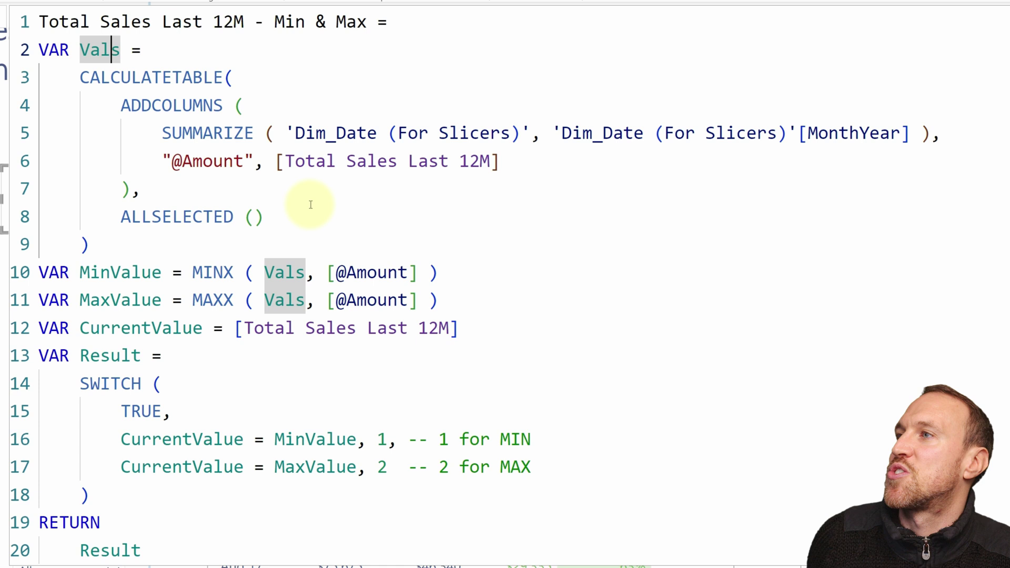
pyautogui.click(309, 272)
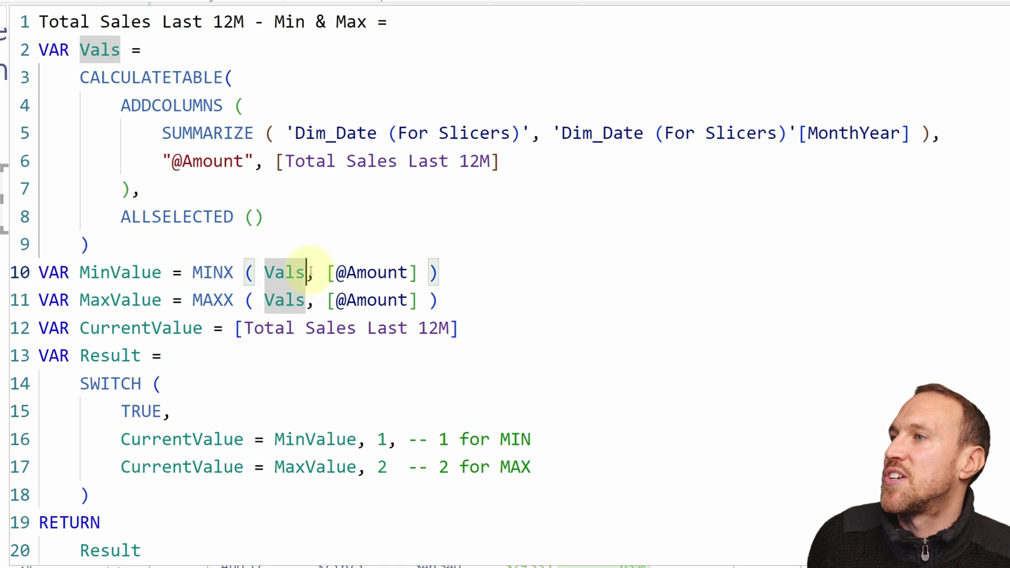
pyautogui.click(420, 273)
pyautogui.moveTo(421, 271); pyautogui.dragTo(325, 269)
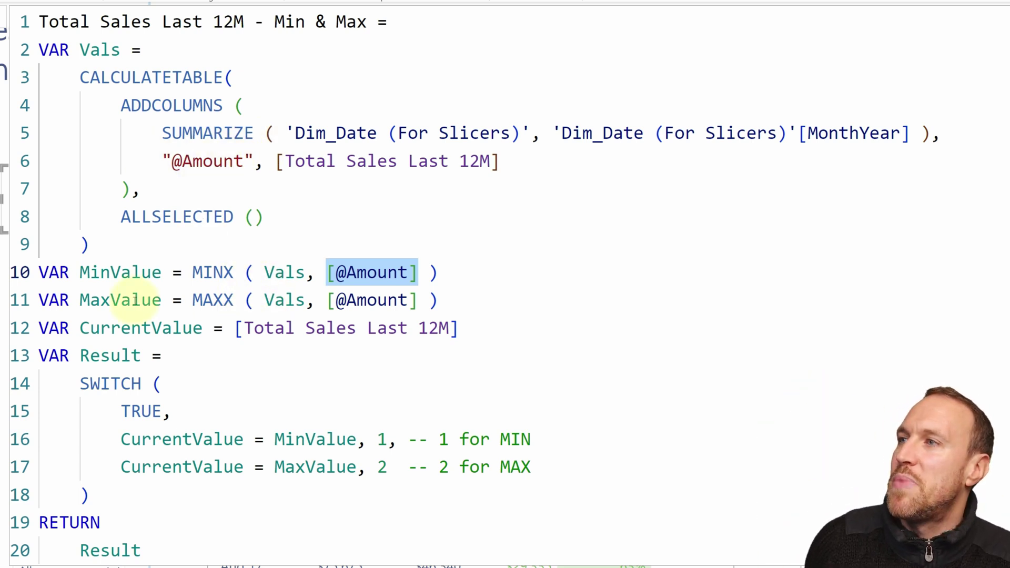
# Examine the MaxValue and CurrentValue variables and the SWITCH that returns 1 for MIN and 2 for MAX
pyautogui.click(131, 300)
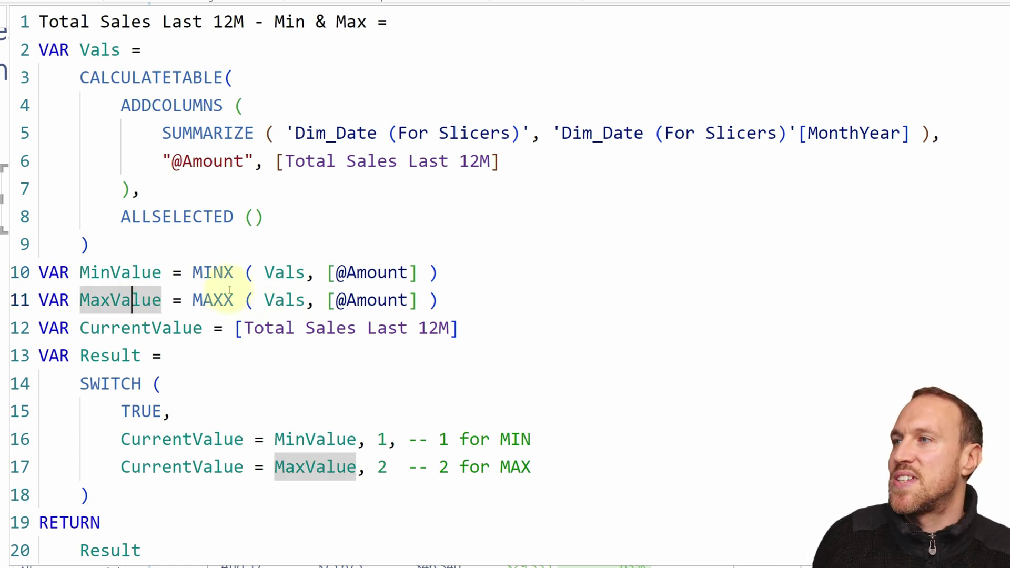
pyautogui.click(224, 328)
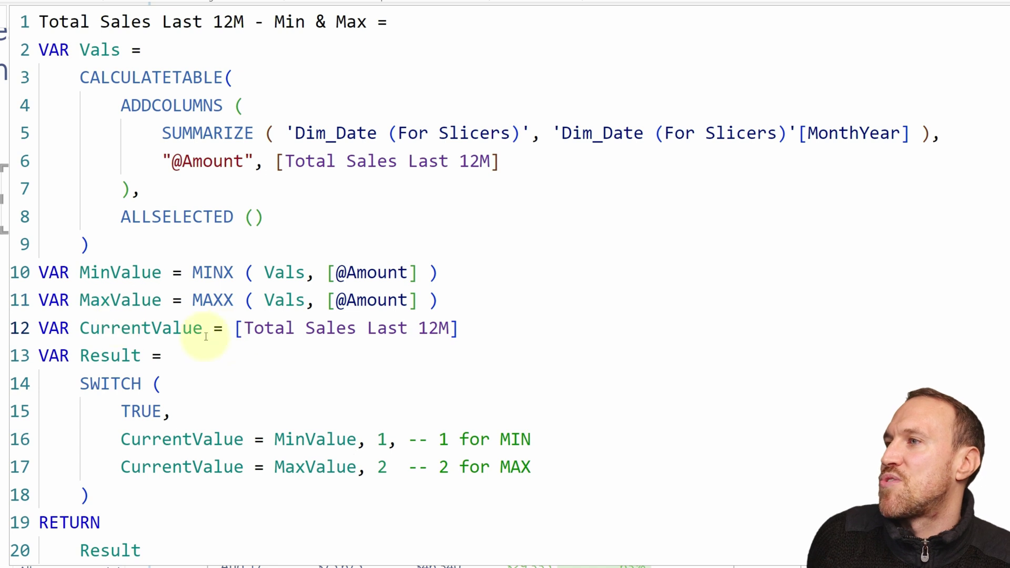
pyautogui.moveTo(501, 332); pyautogui.dragTo(235, 329)
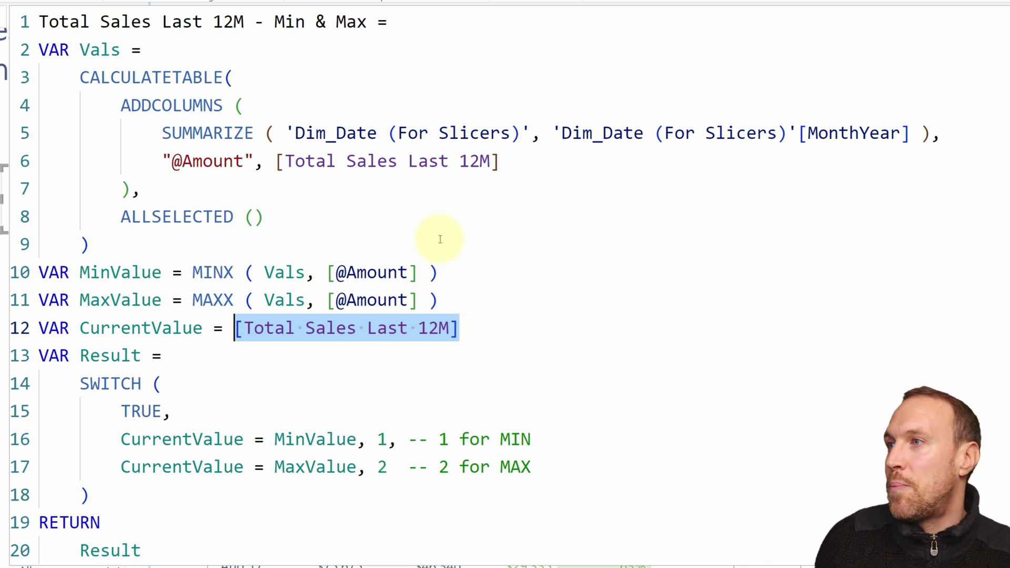
pyautogui.click(416, 350)
pyautogui.click(239, 381)
pyautogui.click(222, 405)
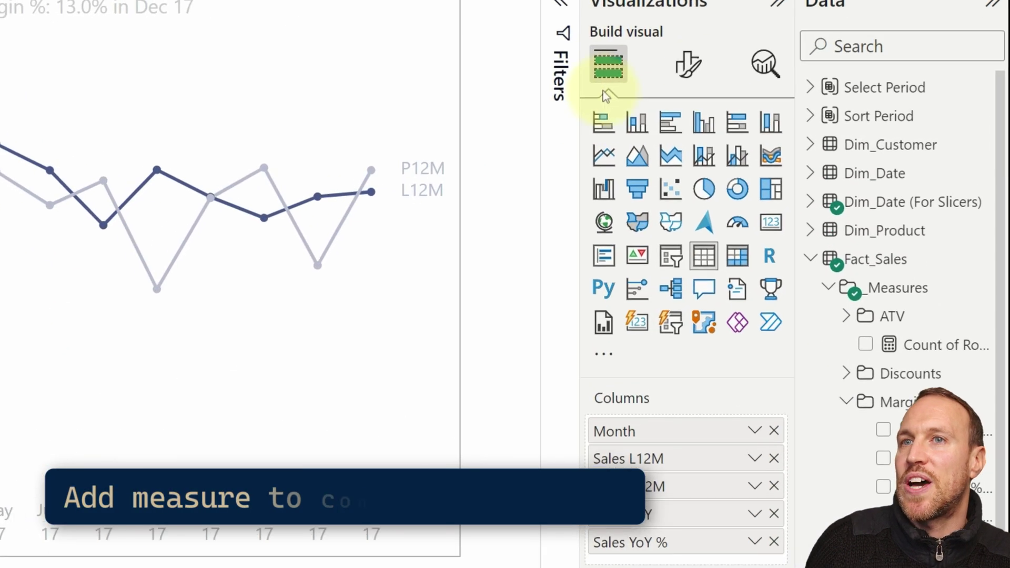
# Review the background color rules for the Sales L12M series based on Total Sales Last 12M - Min & Max, leaving them unmodified
pyautogui.click(689, 65)
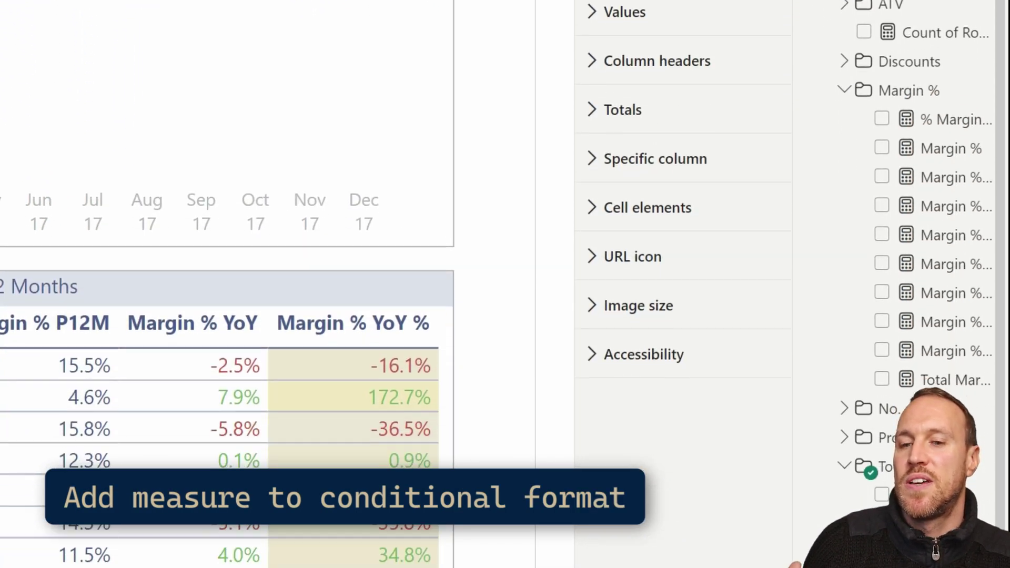
pyautogui.click(647, 208)
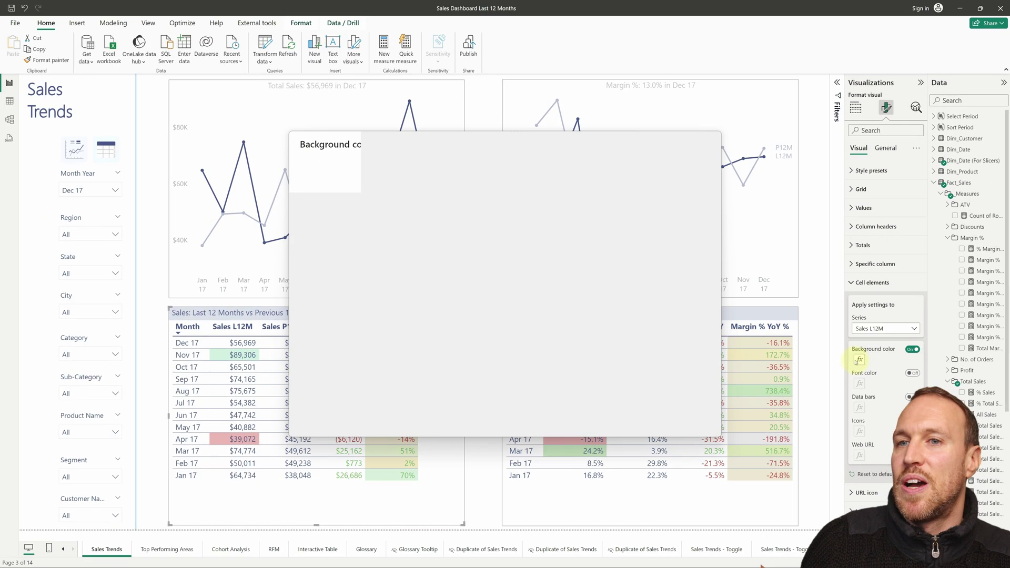
pyautogui.click(613, 252)
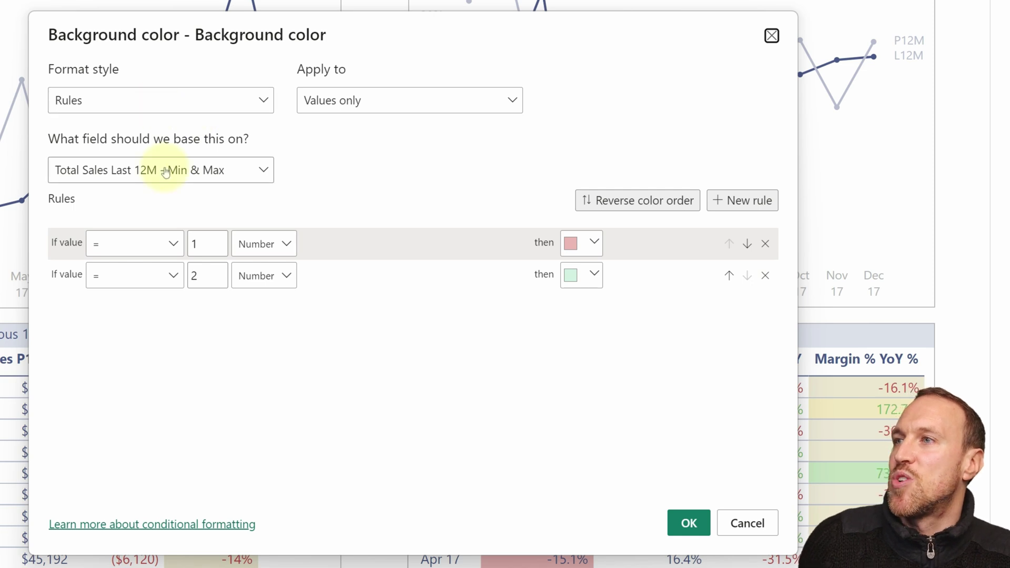
pyautogui.click(221, 173)
pyautogui.click(223, 171)
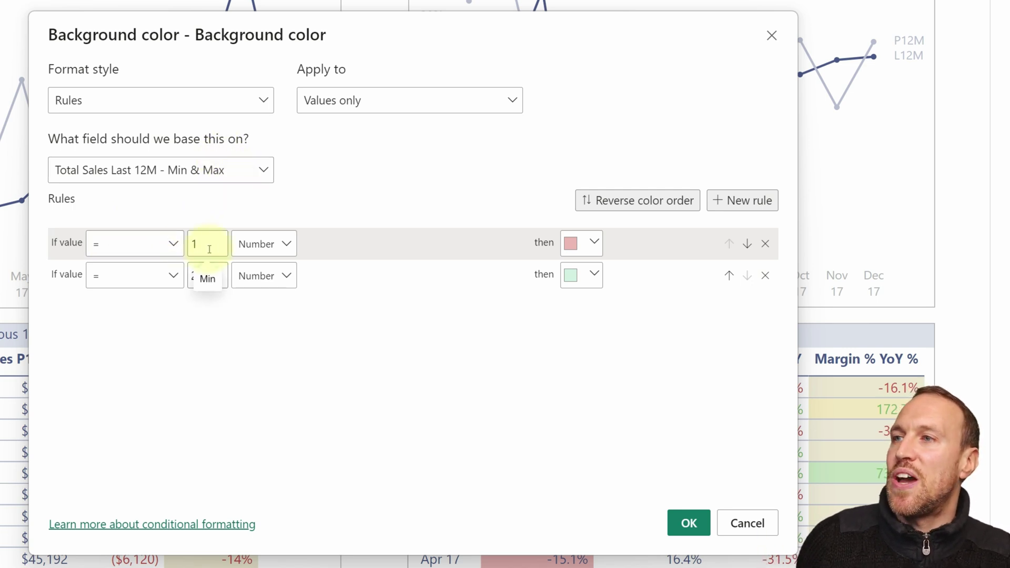
pyautogui.click(210, 274)
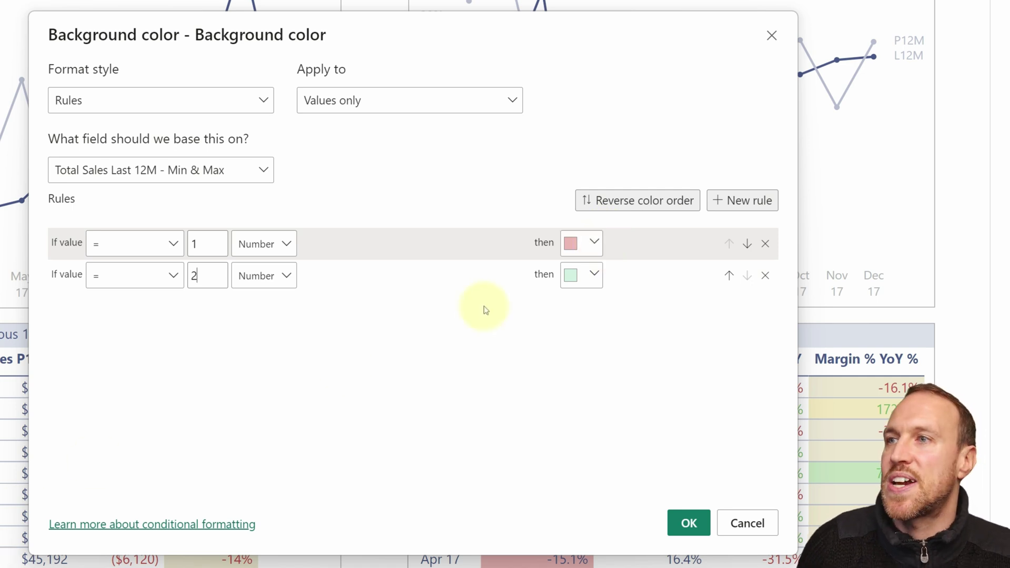
pyautogui.click(746, 523)
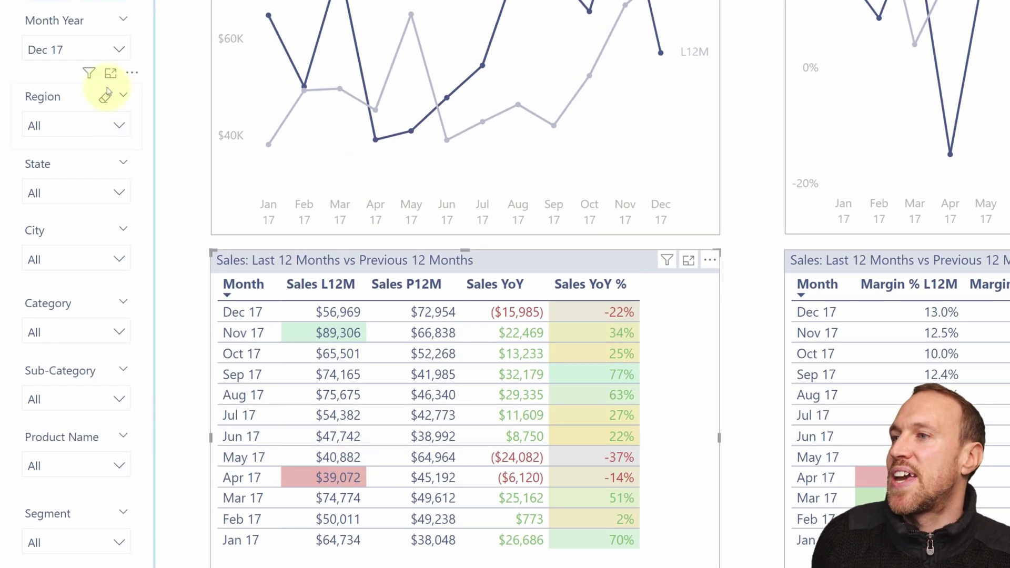
# Filter the page to Nov 17 to check the high and low highlighting, and restore Dec 17
pyautogui.click(82, 47)
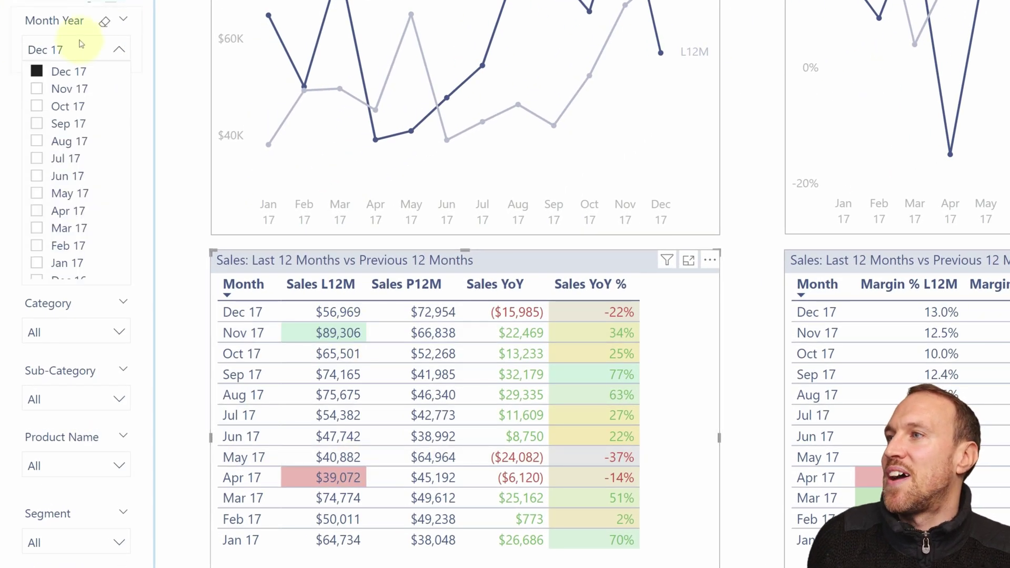
pyautogui.click(82, 88)
pyautogui.click(82, 71)
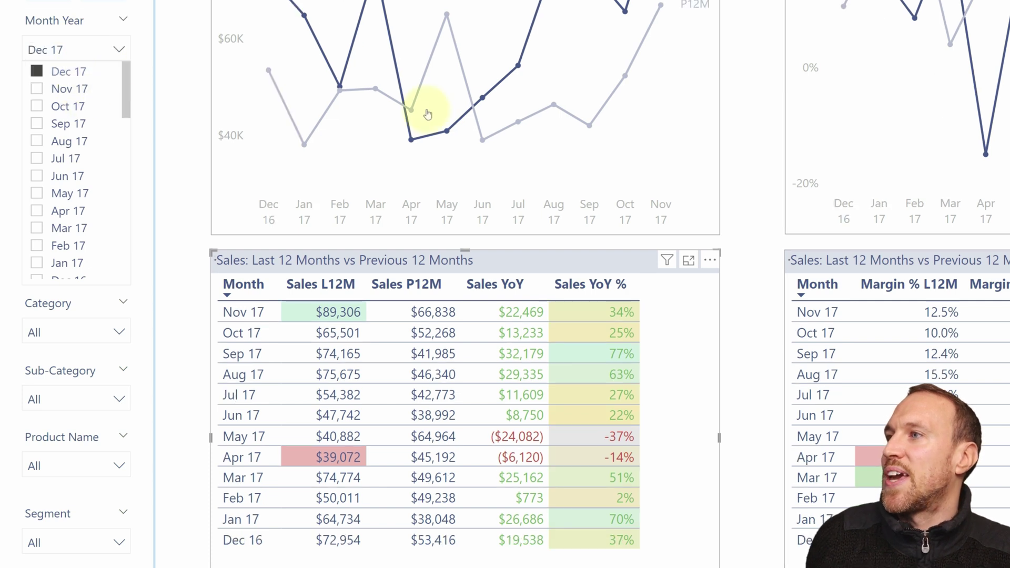
pyautogui.click(679, 185)
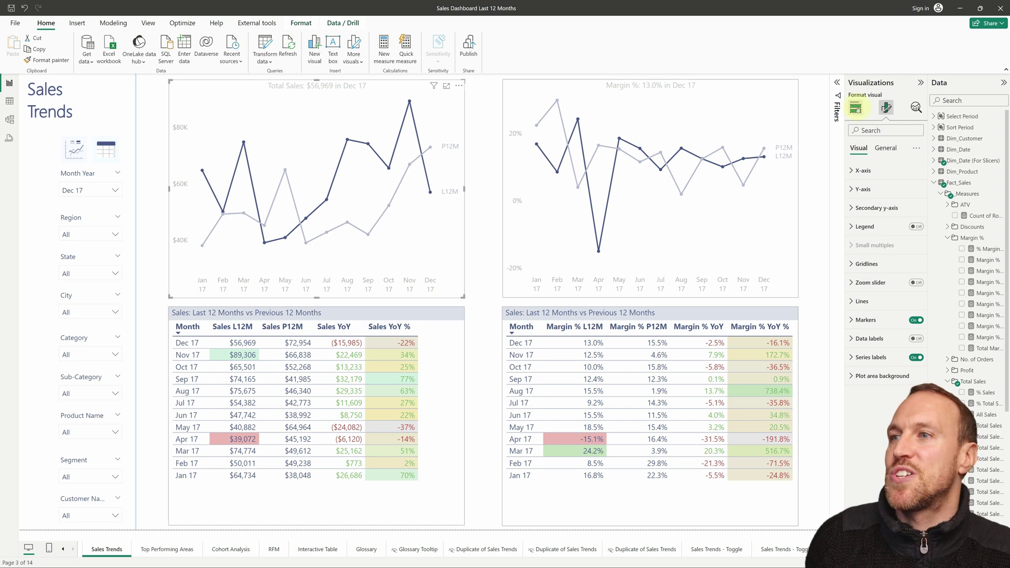
# Inspect the fields used by the Month Year slicer and by the Total Sales line chart
pyautogui.click(855, 108)
pyautogui.click(89, 177)
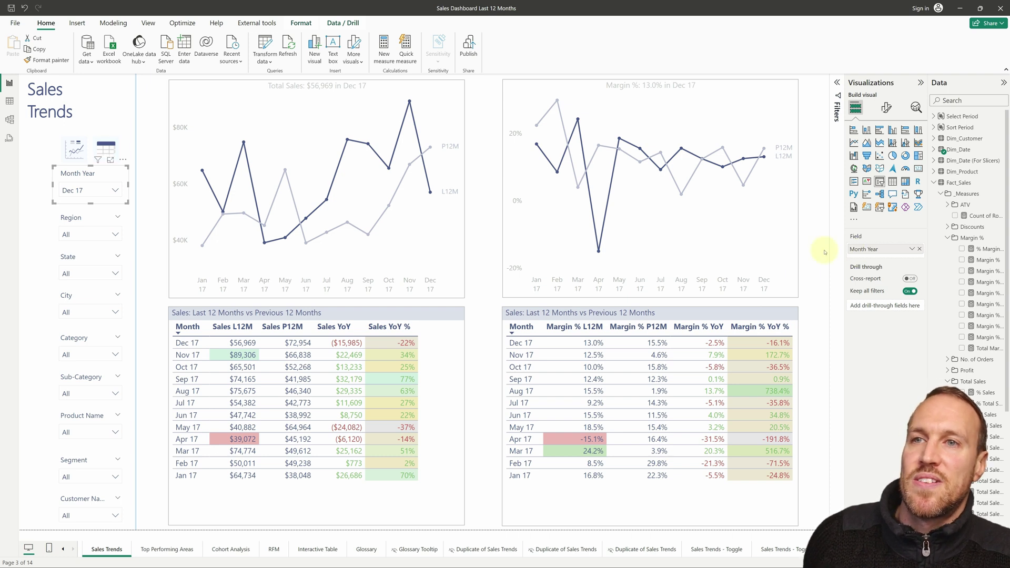
pyautogui.click(255, 283)
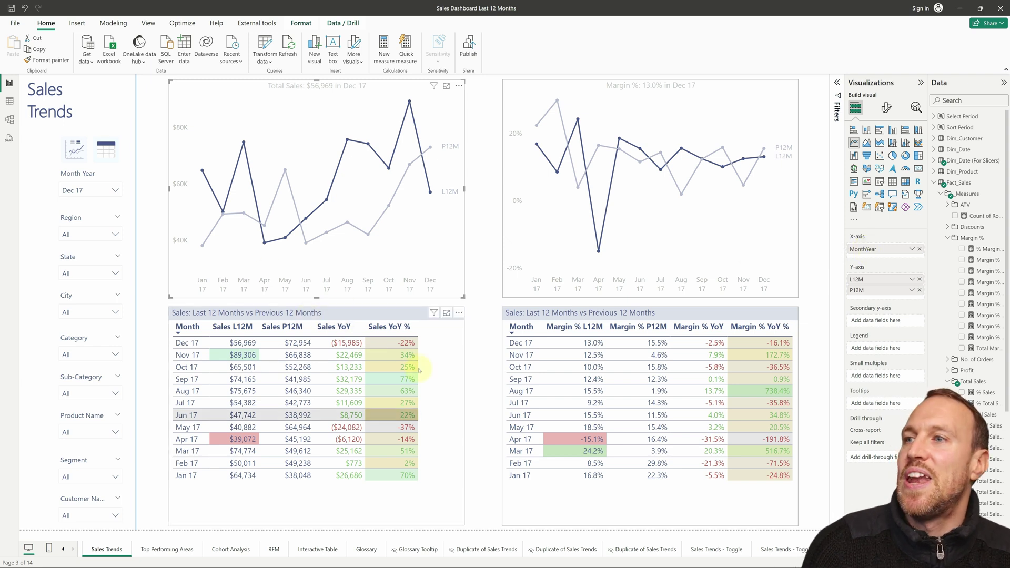
# Filter the page to Aug 17 and then May 17 to check how the charts and tables respond
pyautogui.click(113, 188)
pyautogui.click(84, 244)
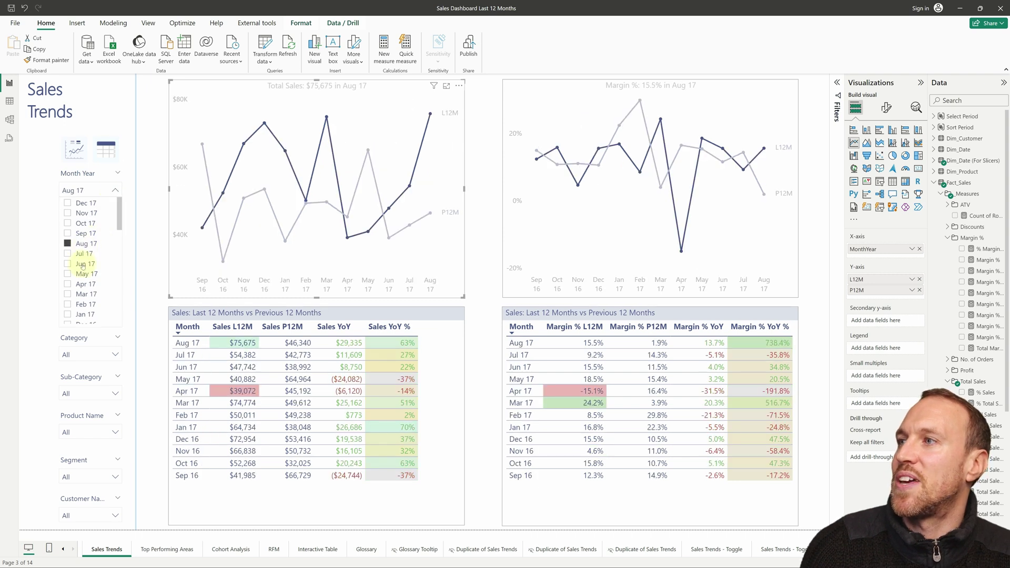
pyautogui.click(82, 274)
pyautogui.click(451, 388)
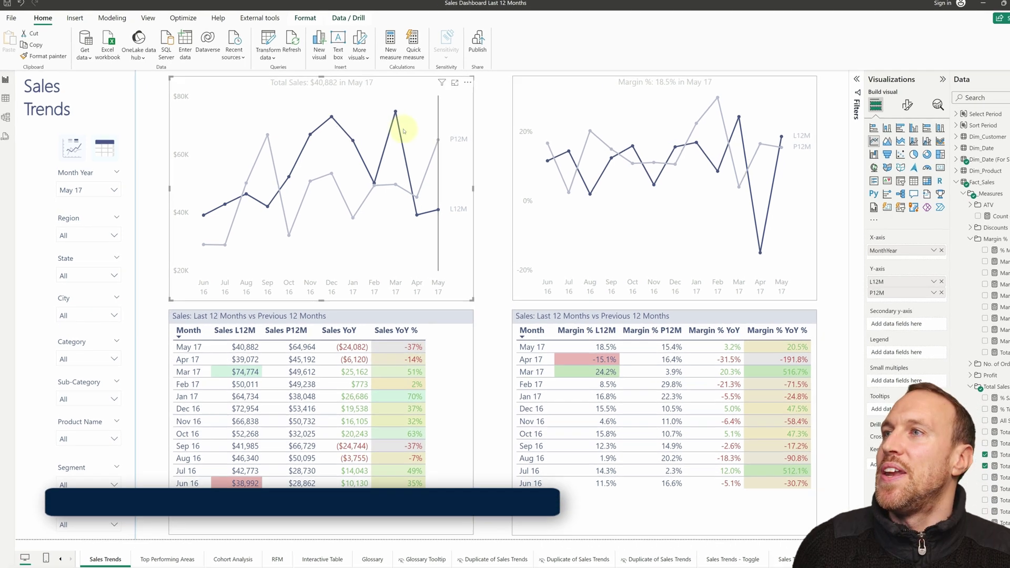
# Filter the page to Oct 17 to check the dynamic sales chart title, and examine the Total Sales Title measure behind it
pyautogui.click(358, 91)
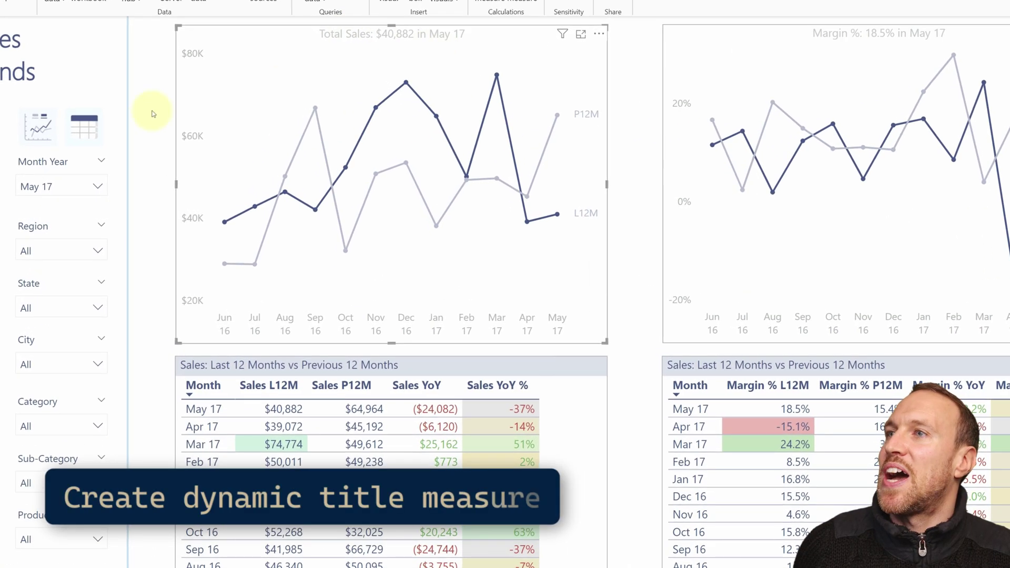
pyautogui.click(93, 186)
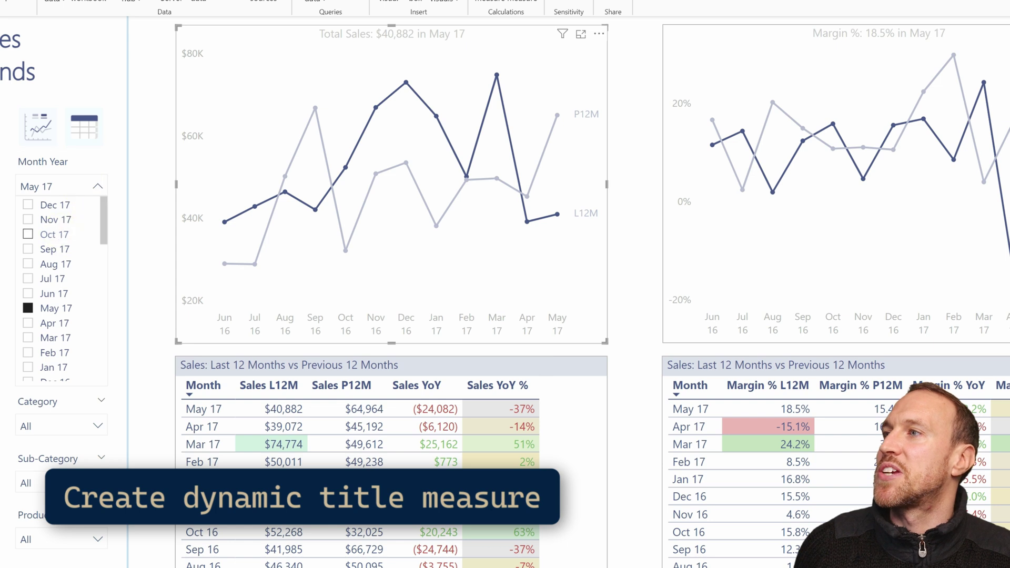
pyautogui.click(59, 235)
pyautogui.click(572, 184)
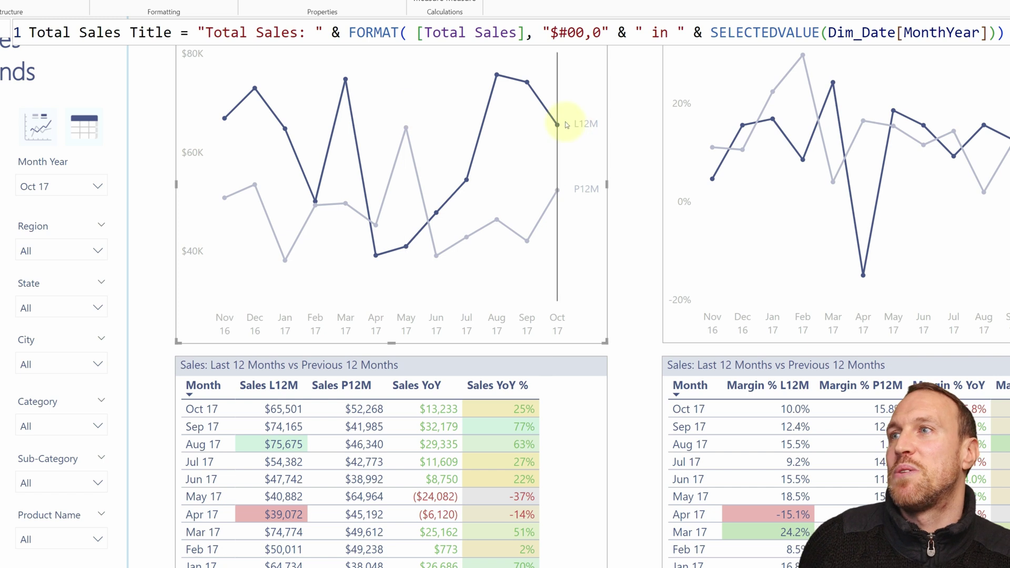
pyautogui.moveTo(567, 125)
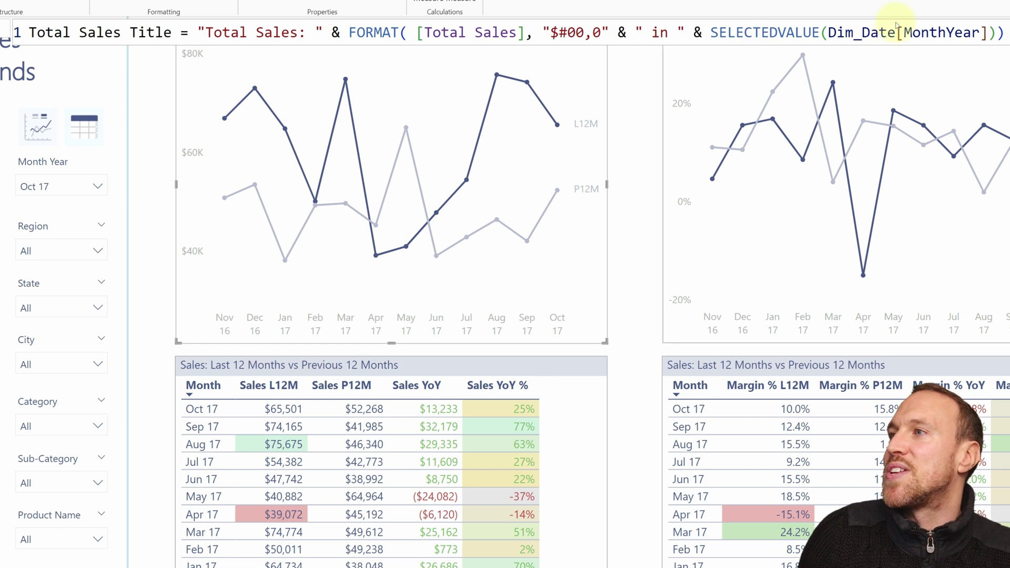
pyautogui.click(149, 73)
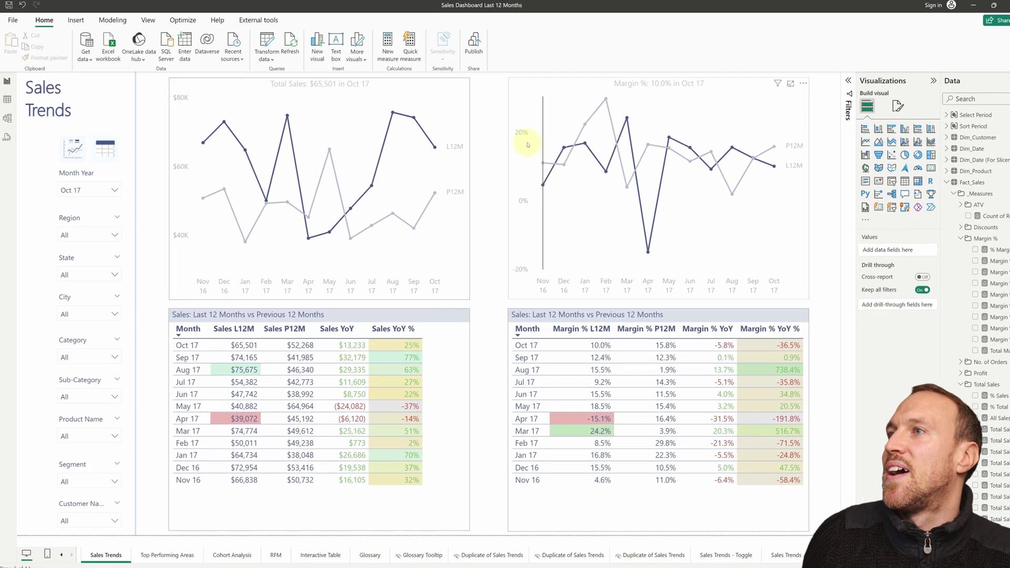
# Examine how the Total Sales line chart's title text is conditionally formatted by field value, based on the Total Sales Title measure
pyautogui.click(779, 131)
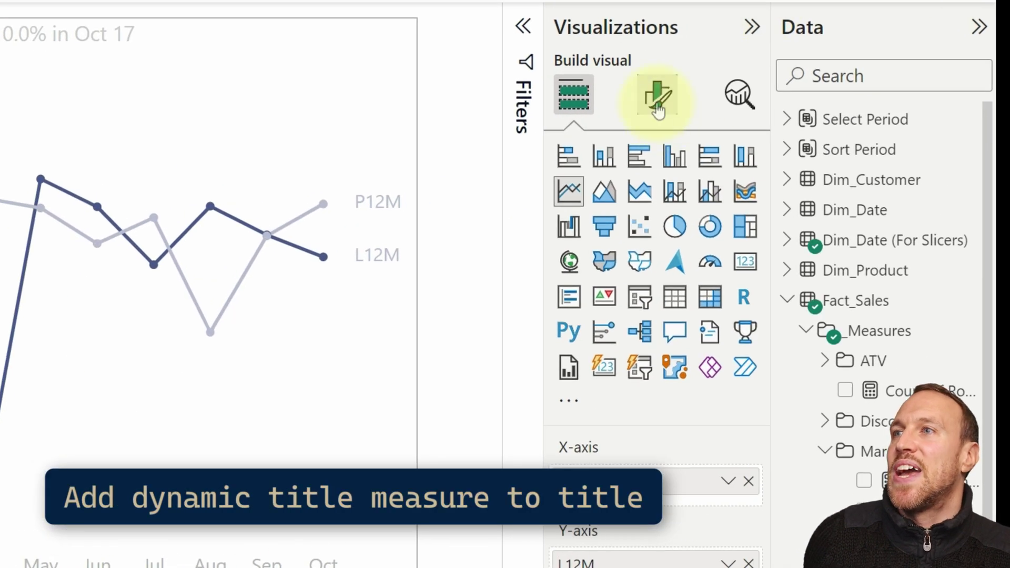
pyautogui.click(658, 110)
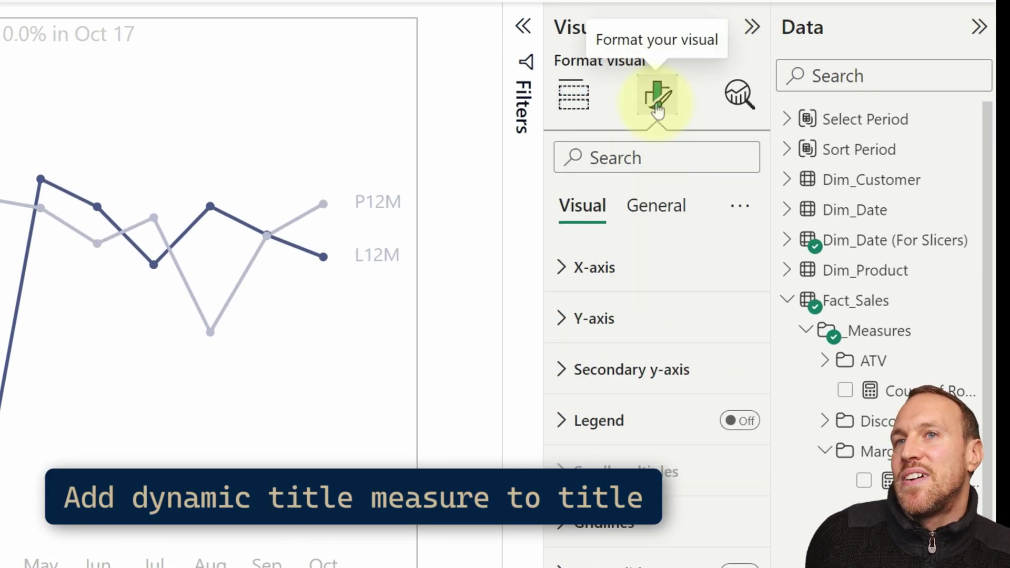
pyautogui.click(658, 207)
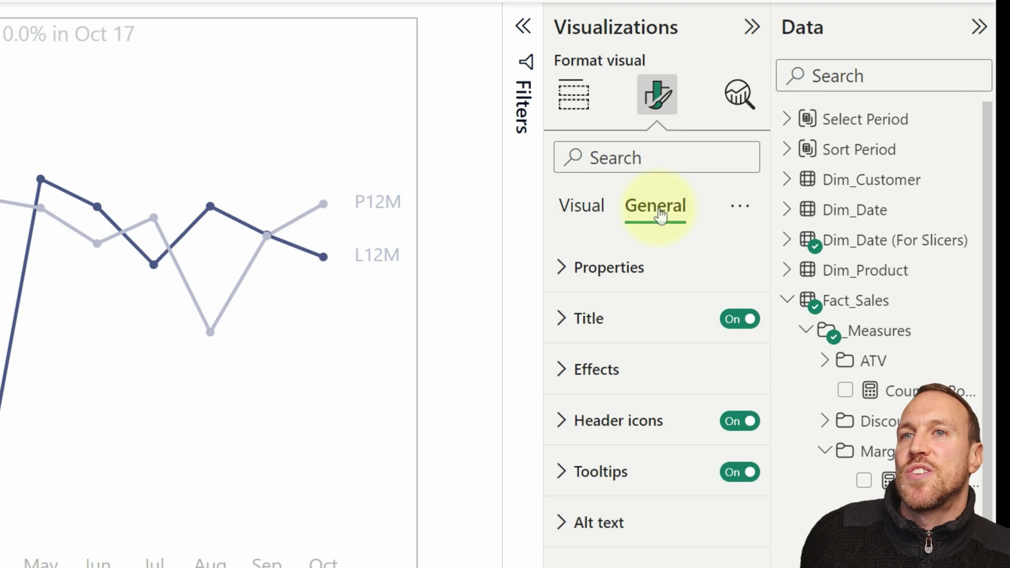
pyautogui.click(620, 341)
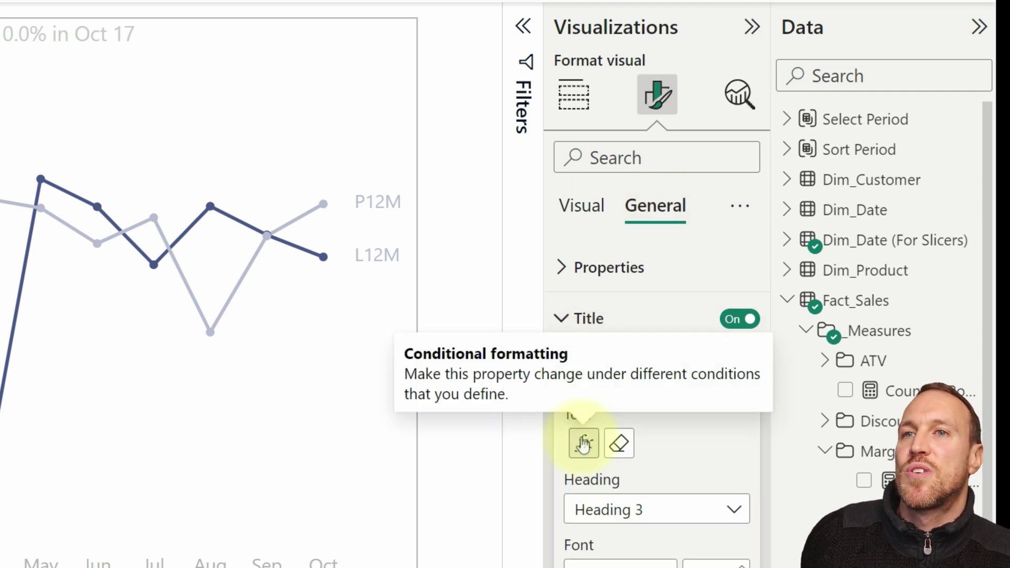
pyautogui.click(583, 444)
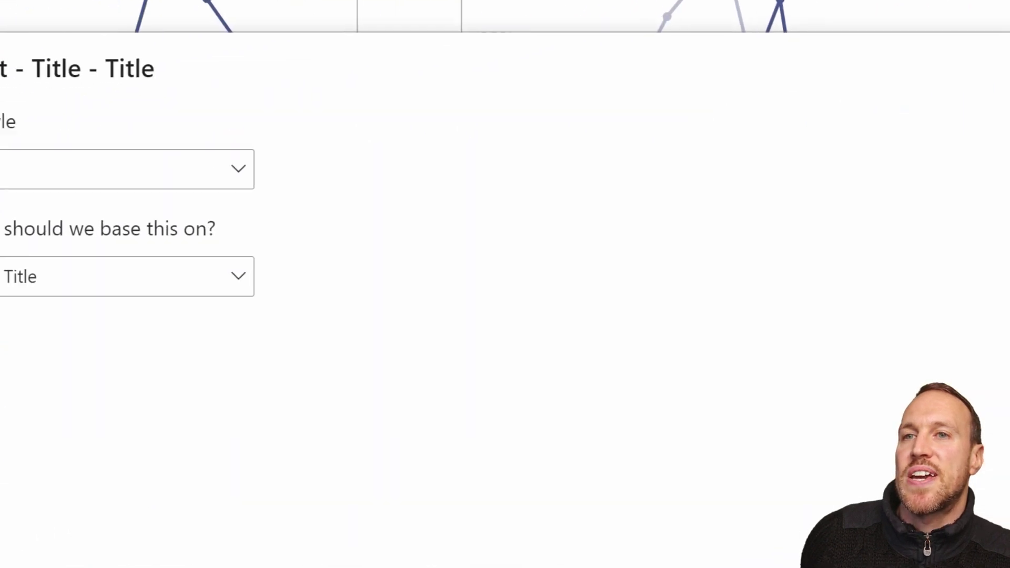
pyautogui.click(300, 269)
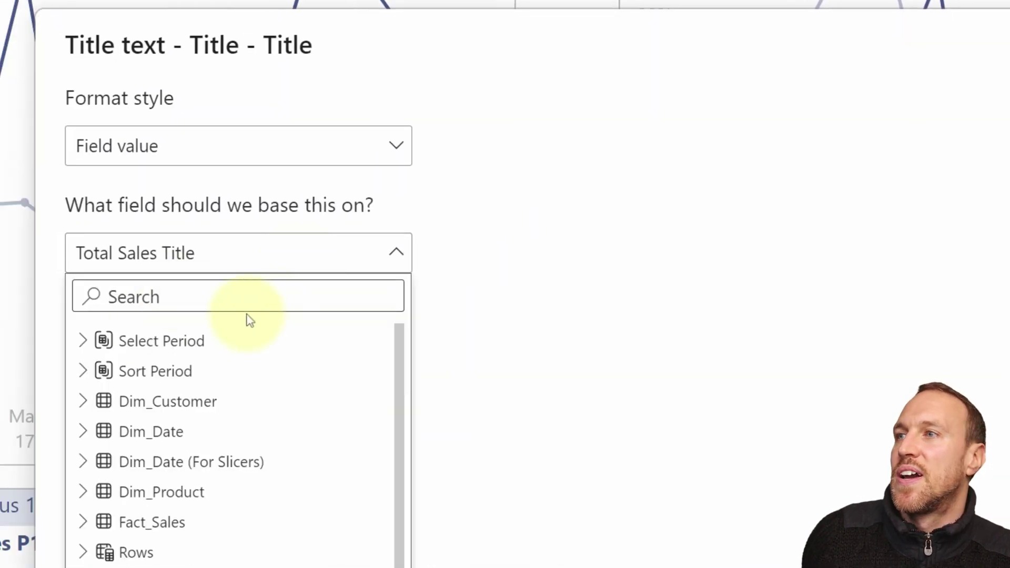
pyautogui.click(697, 319)
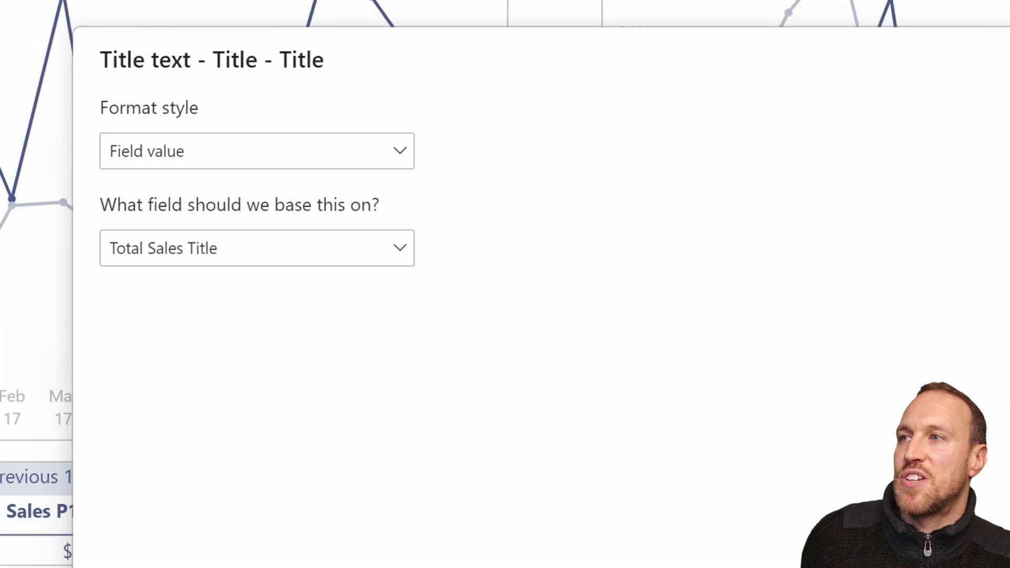
pyautogui.click(672, 431)
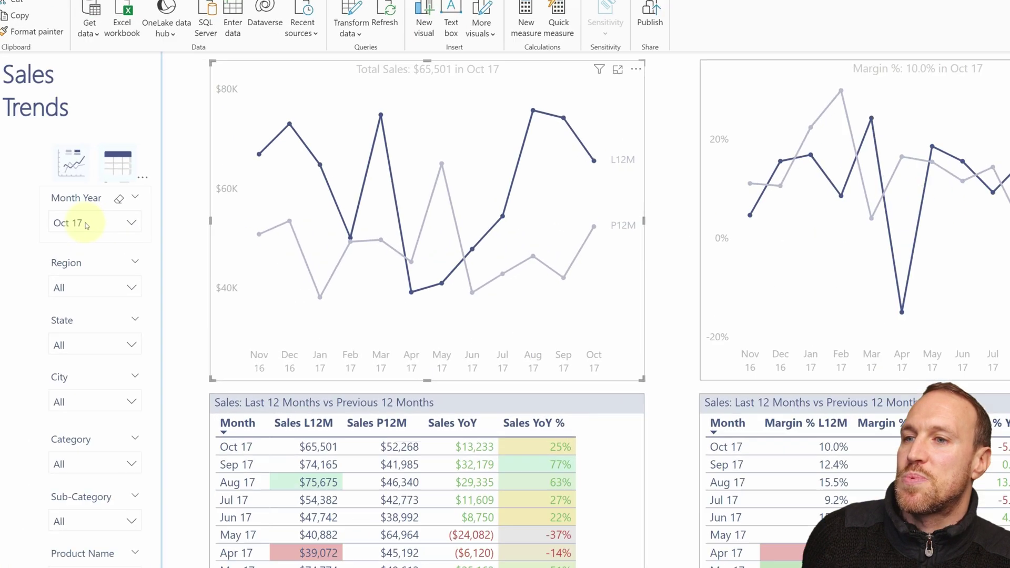
# Filter the page to Aug 17, Sep 17 and then Nov 17 to check that the sales chart's title follows the selected month
pyautogui.click(87, 190)
pyautogui.click(78, 243)
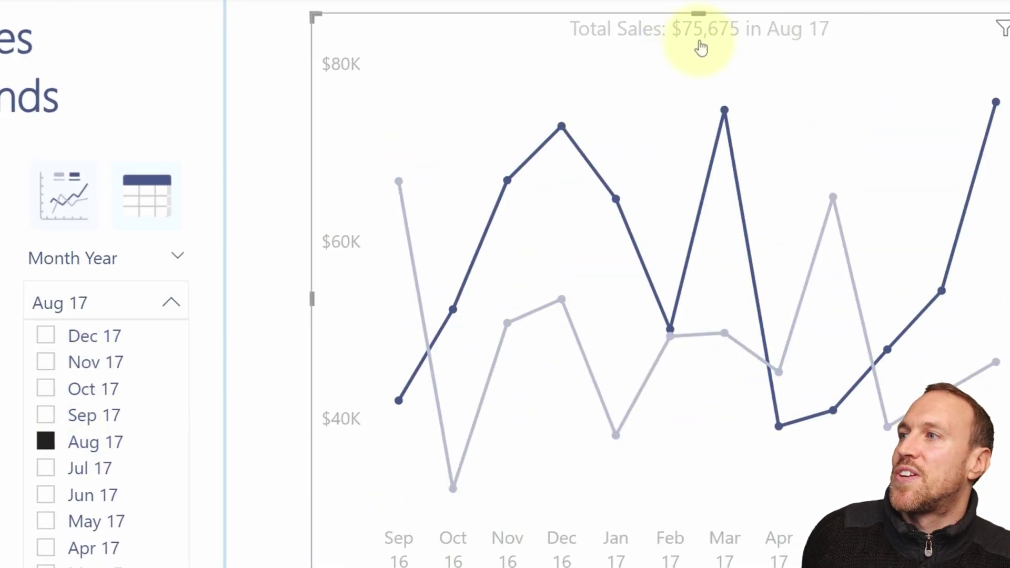
pyautogui.click(92, 415)
pyautogui.click(84, 355)
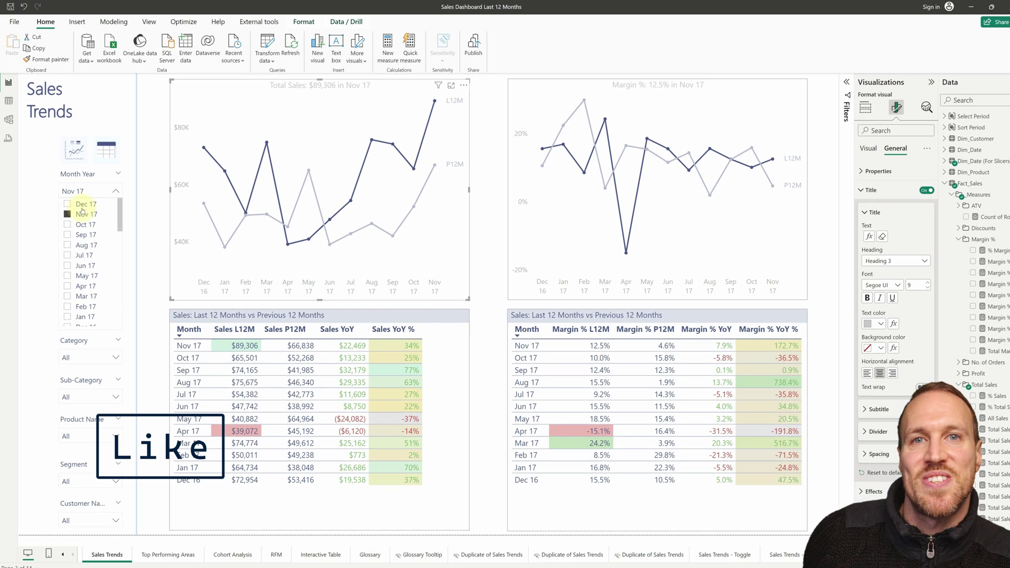